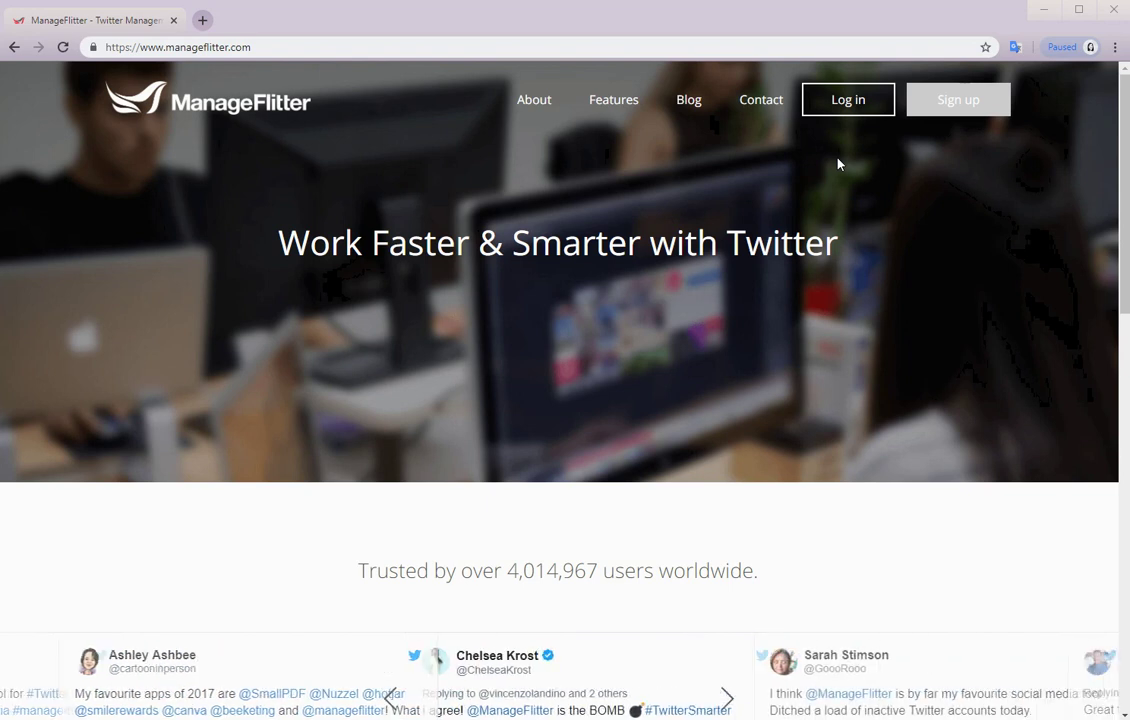
Log in to ManageFlitter and order the inactive followed accounts by Influence
left_click(855, 118)
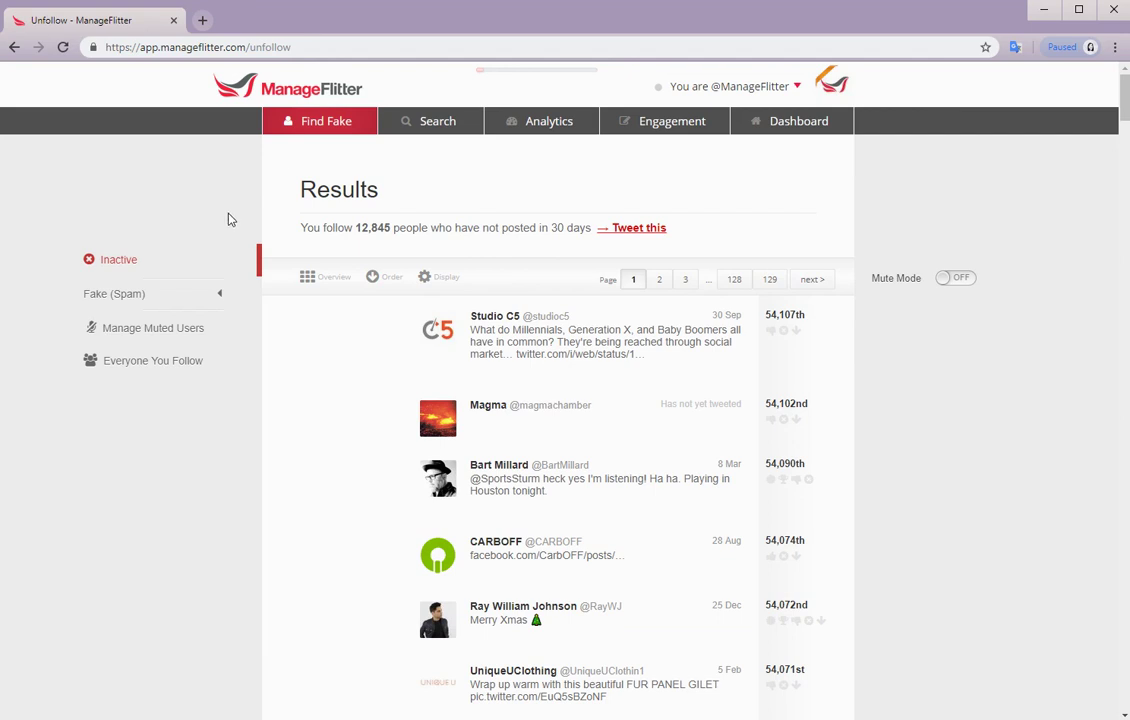
mouse_move(340, 344)
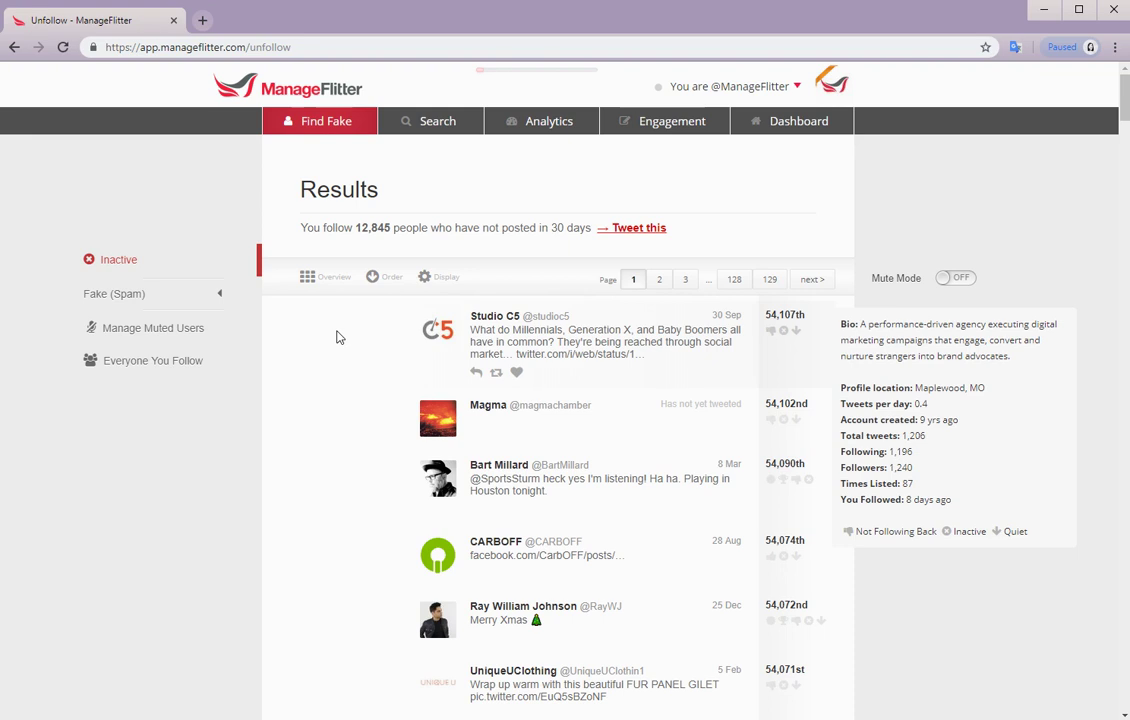
left_click(390, 284)
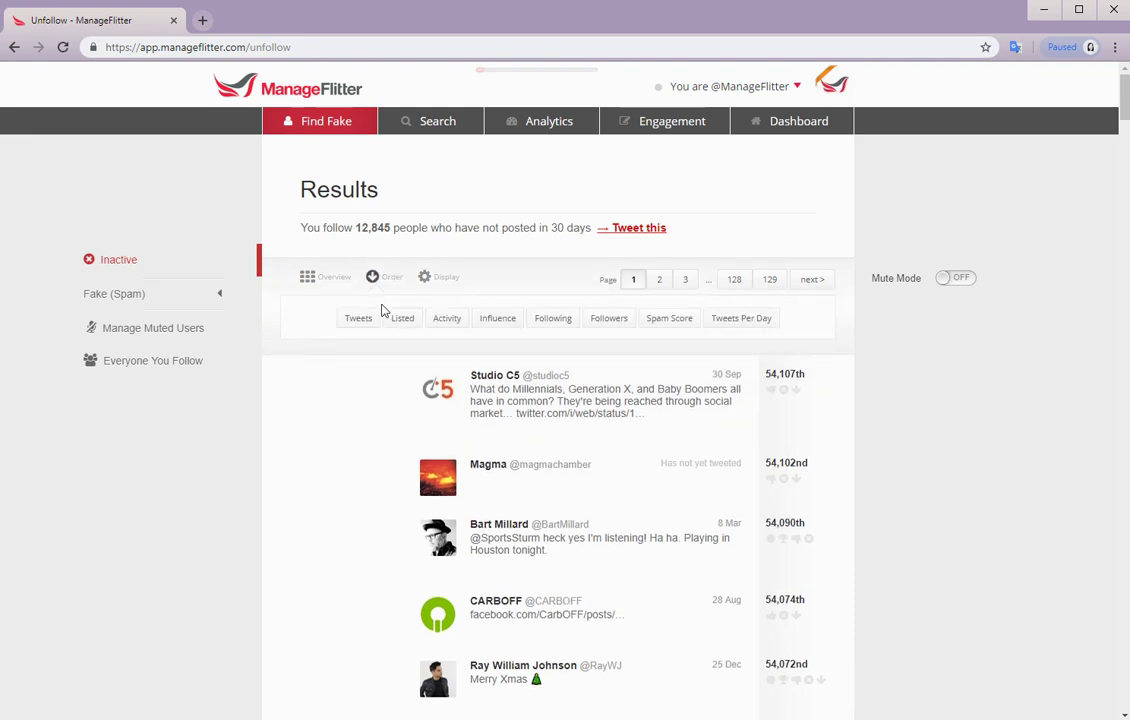
left_click(509, 326)
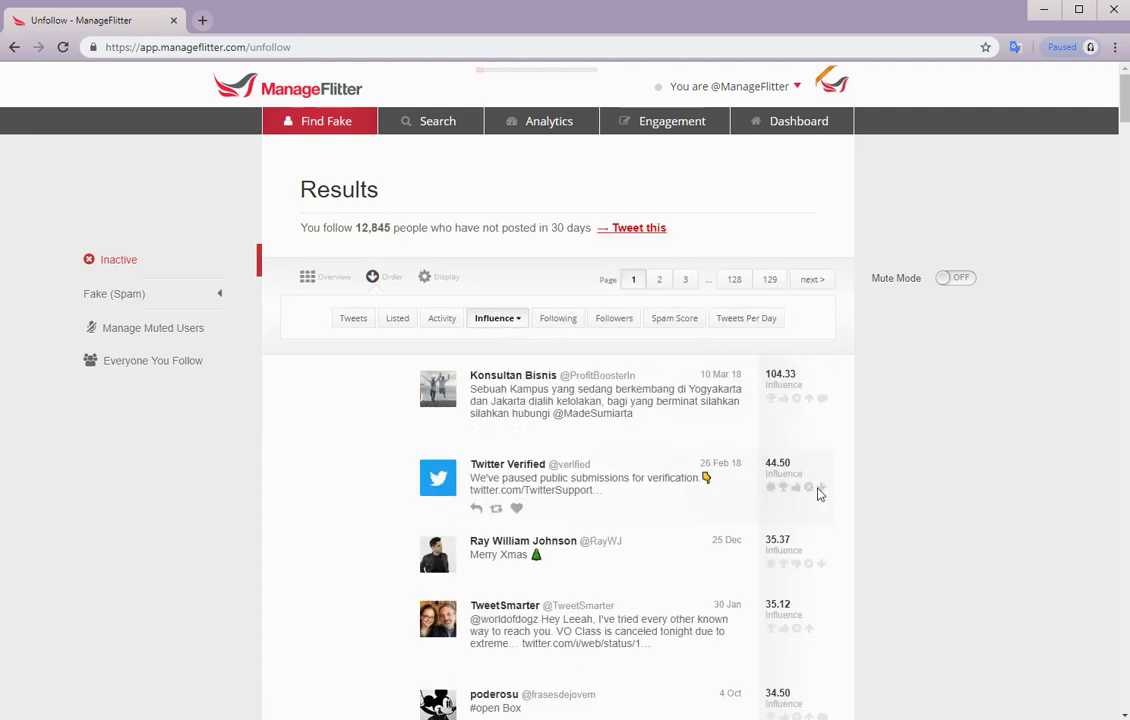
View the Twitter Verified profile from the inactive accounts list and return to the list
mouse_move(796, 394)
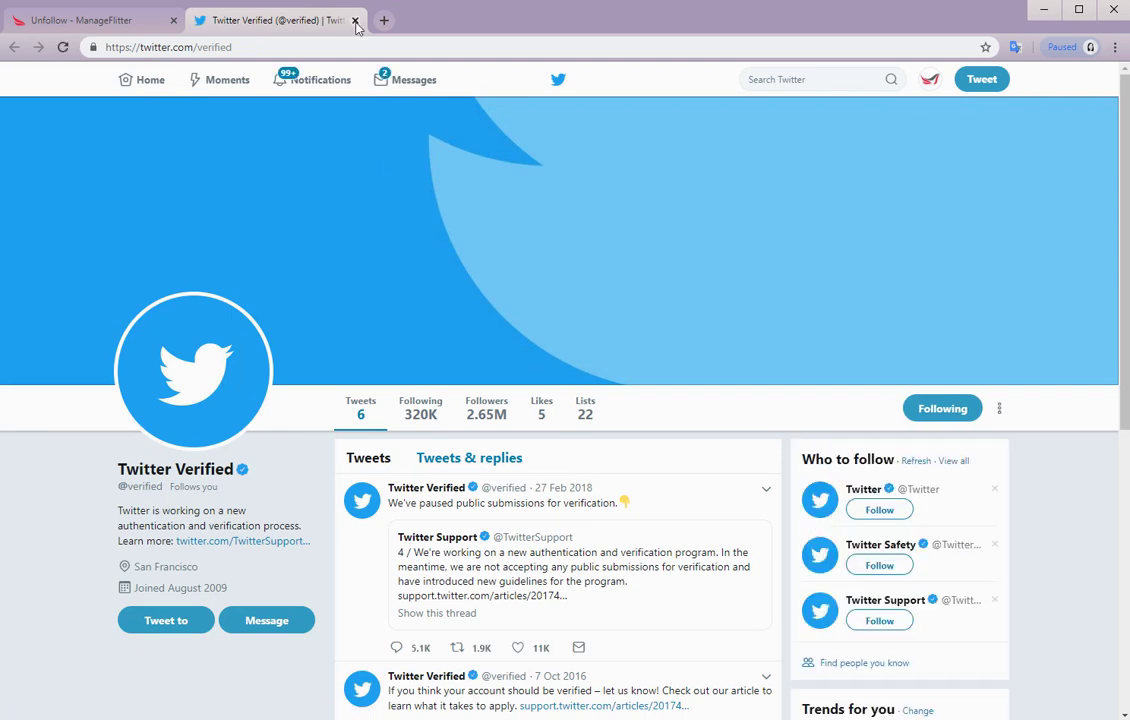
left_click(355, 21)
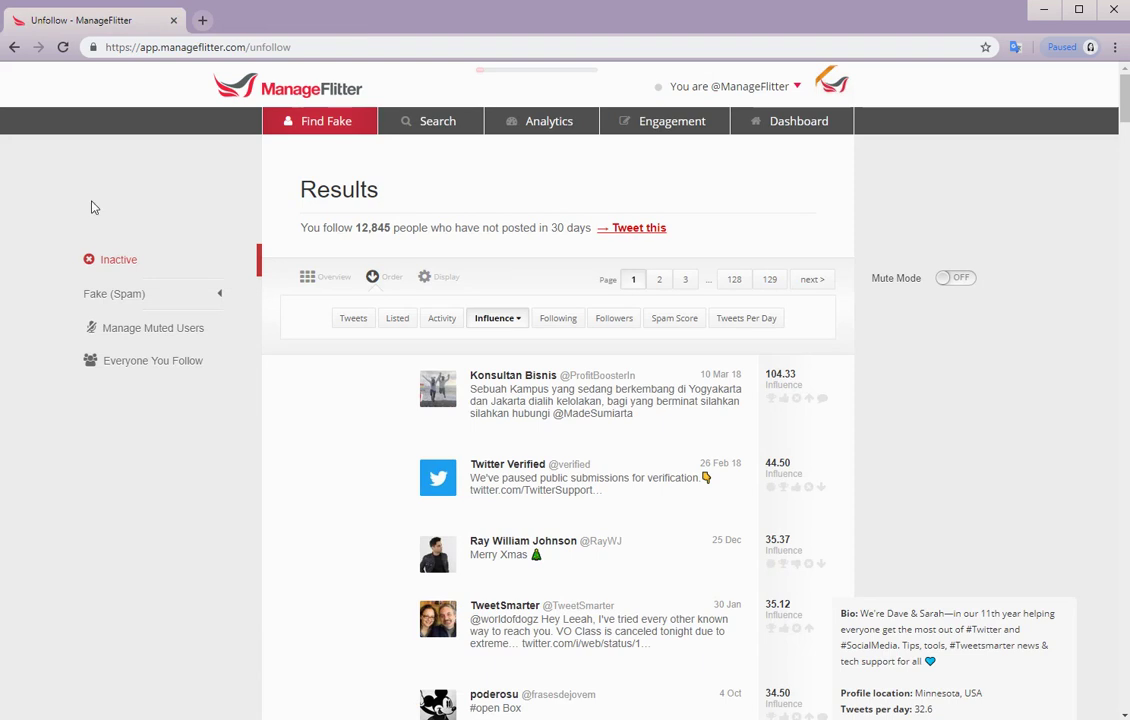
Show the fake (spam) accounts, viewing first the Fake Following list and then the Fake Followers list
left_click(166, 293)
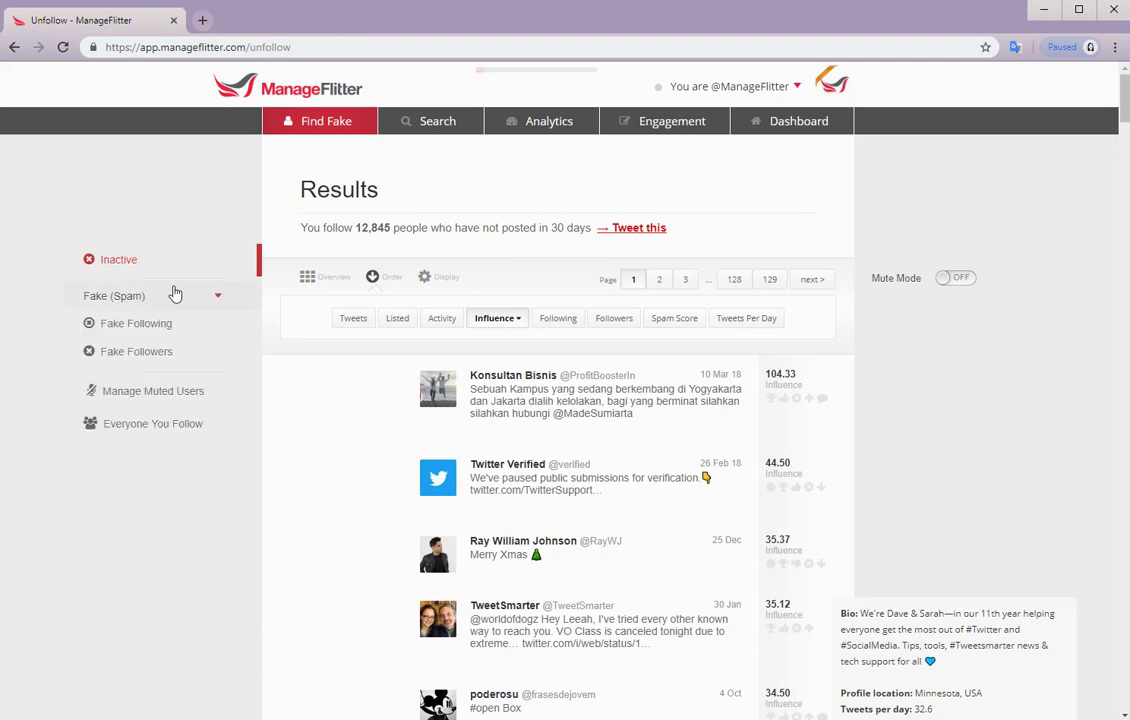
left_click(181, 330)
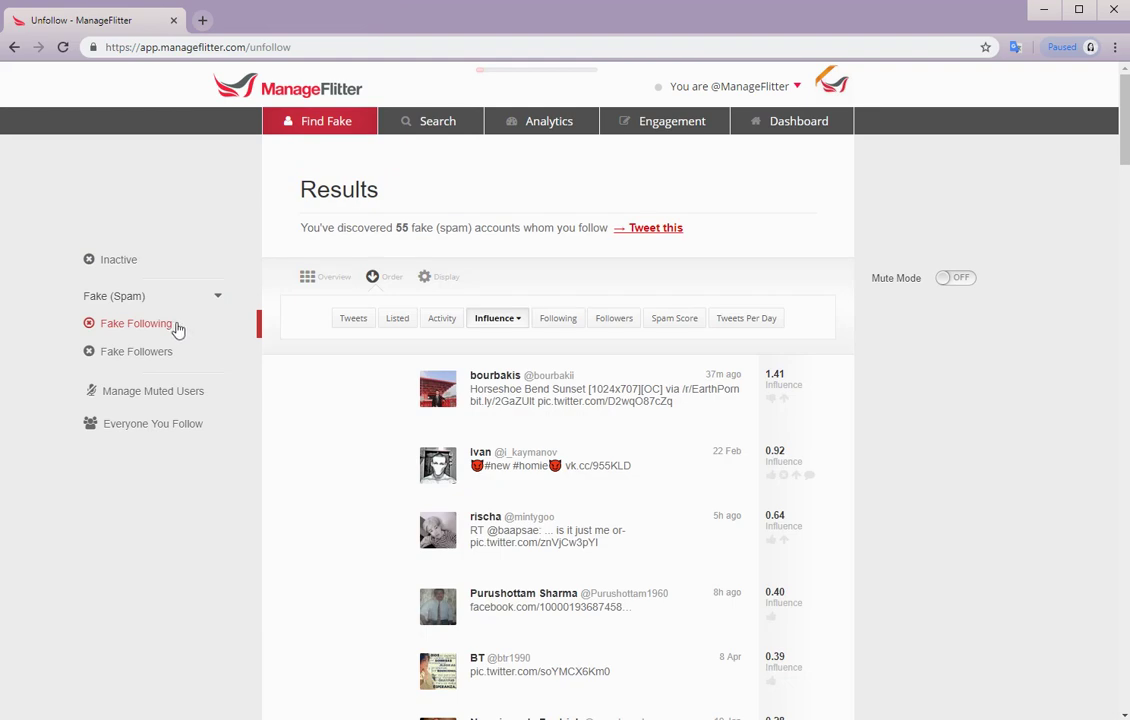
left_click(155, 353)
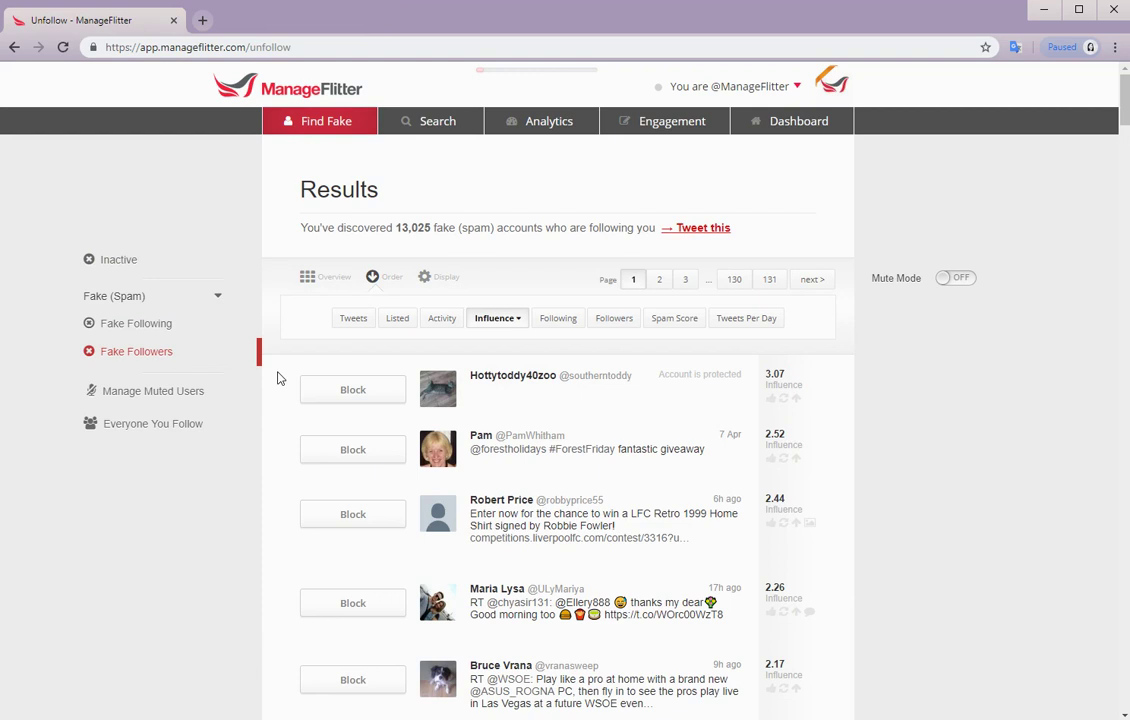
View the list of muted users, then list everyone you follow and bring up the first account's details
left_click(197, 399)
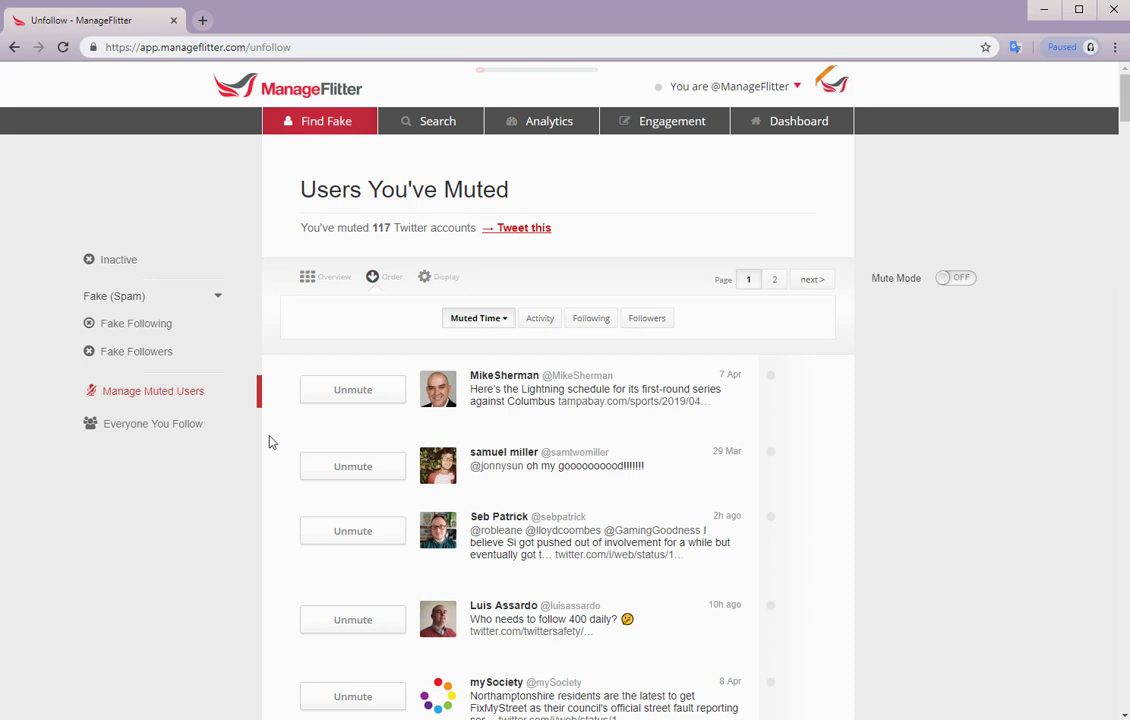
left_click(170, 435)
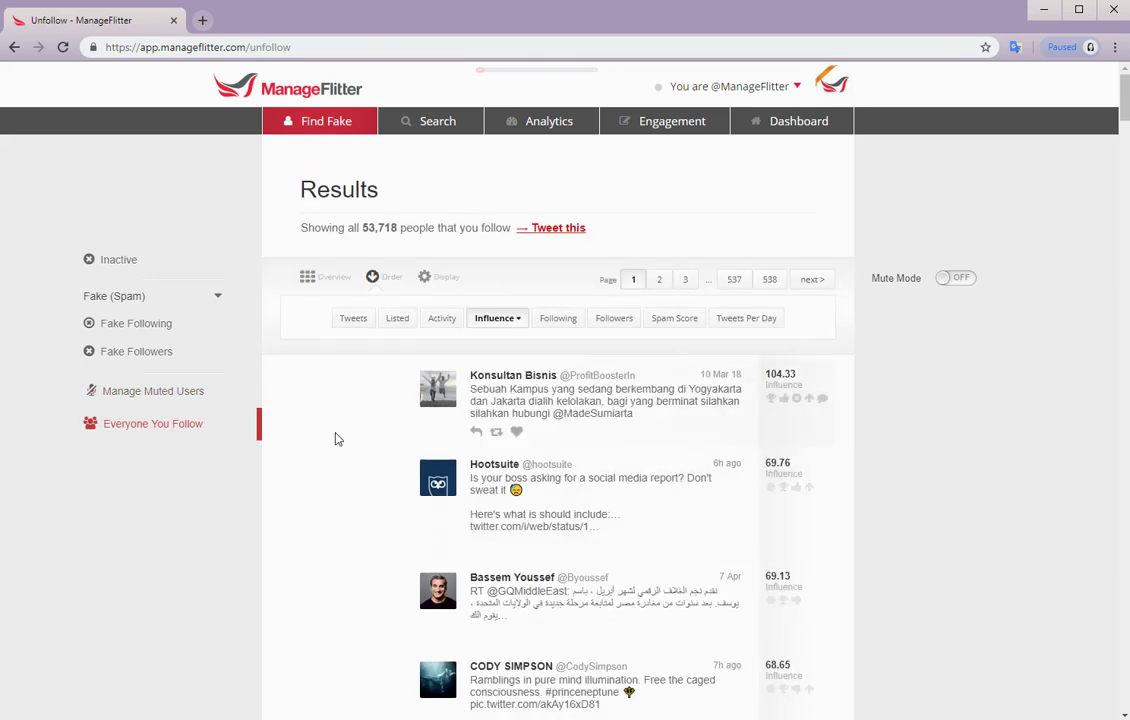
mouse_move(333, 430)
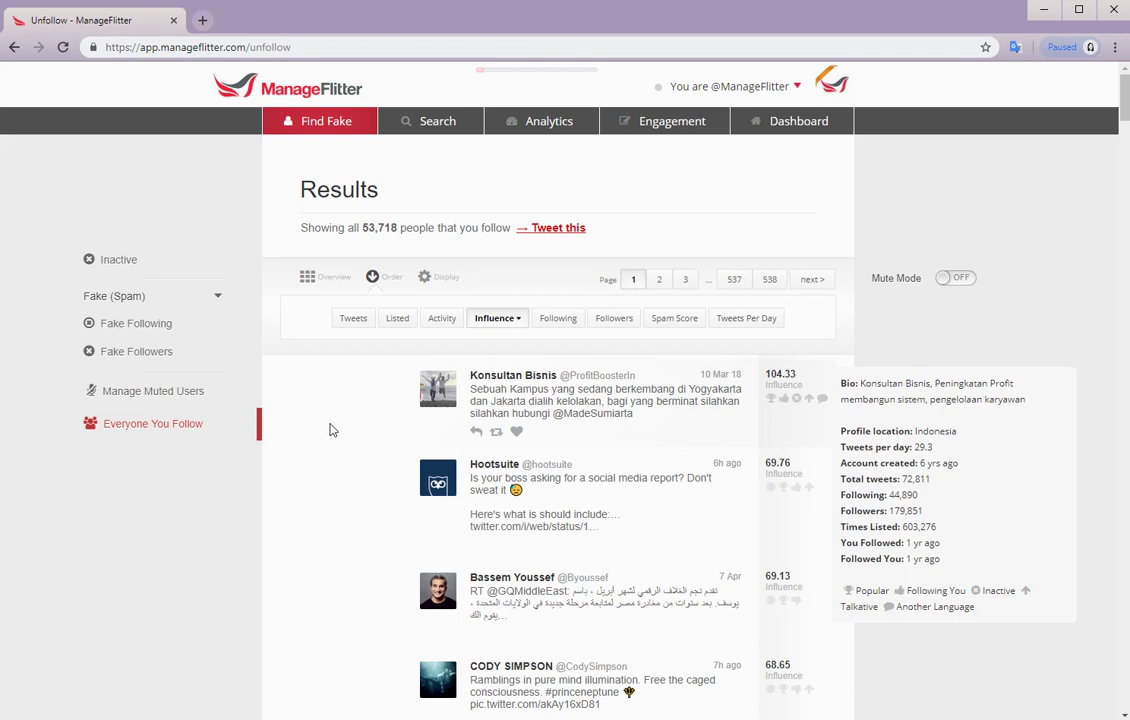
Open the Account Search page and expand its refined search fields
left_click(435, 132)
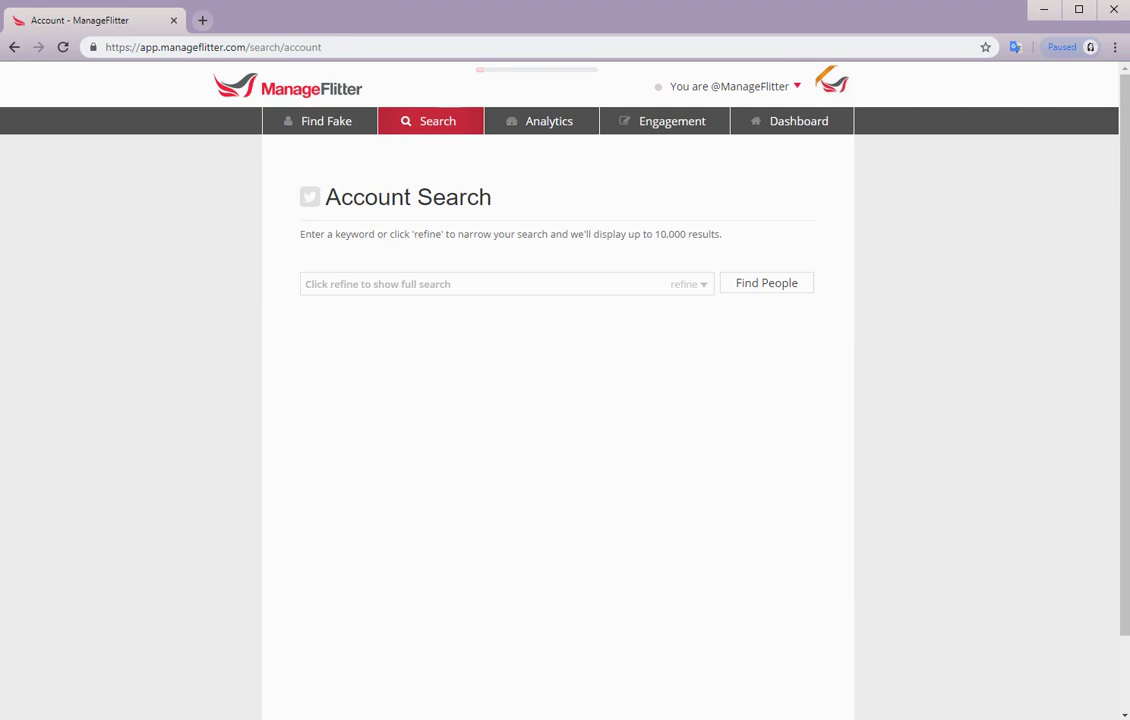
left_click(315, 284)
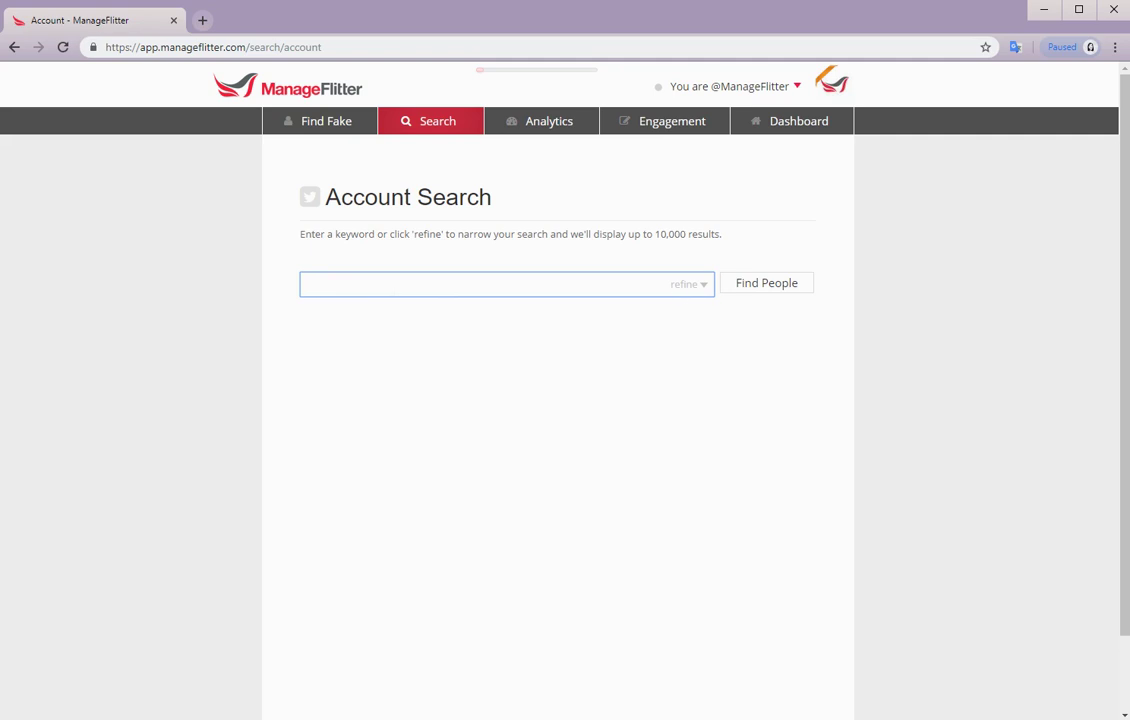
left_click(682, 285)
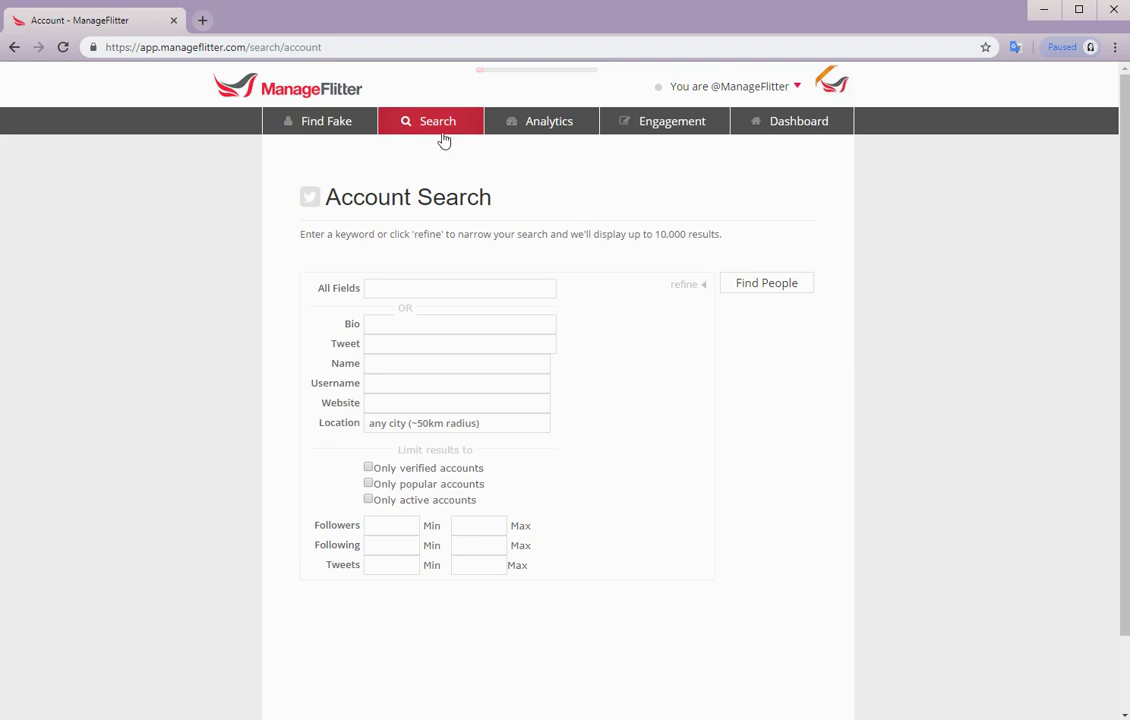
Open the Tweet Search page and examine its topic, city and result limit options
mouse_move(437, 128)
left_click(446, 192)
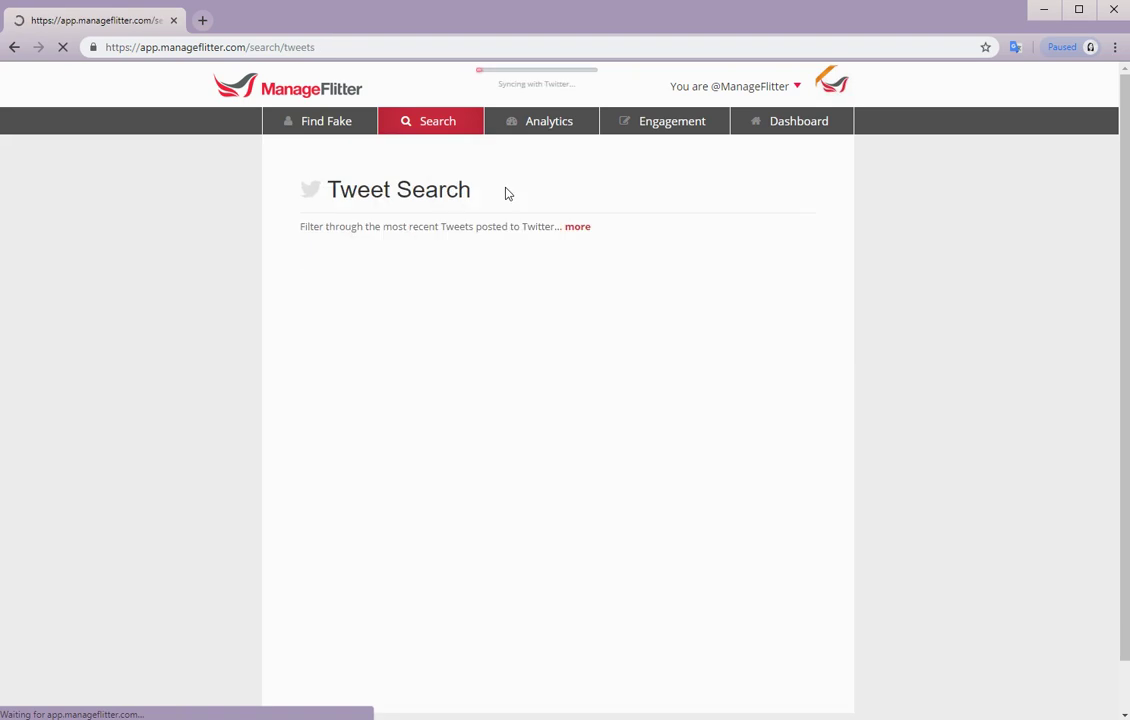
left_click(393, 321)
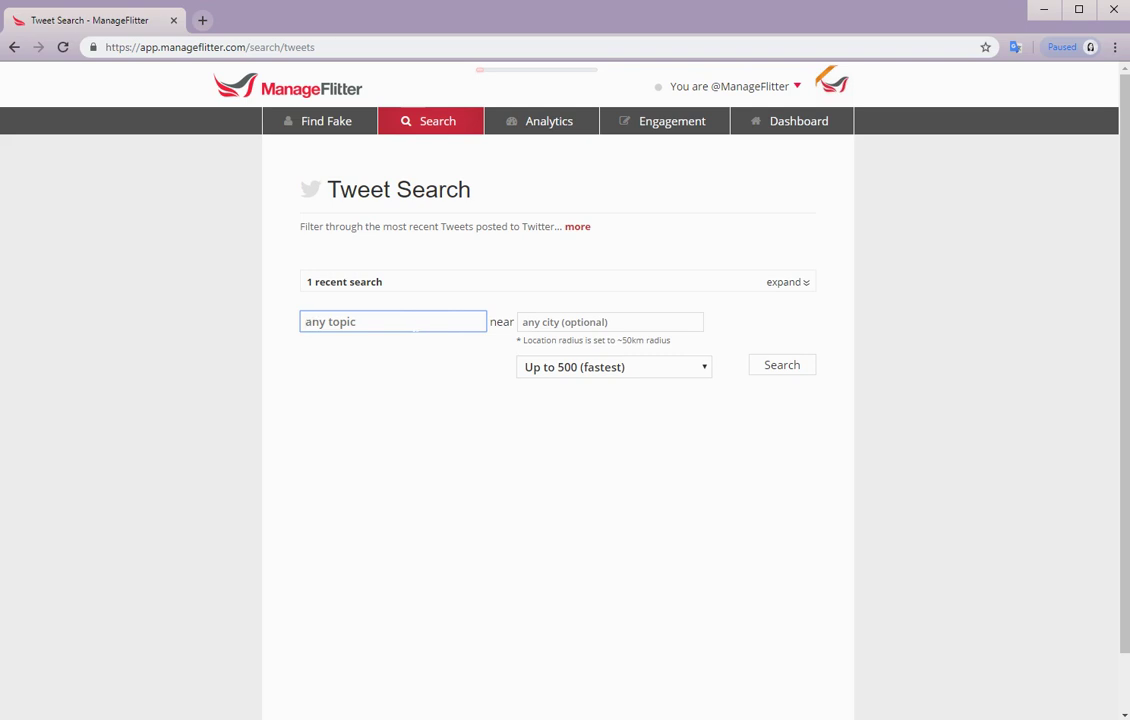
left_click(610, 321)
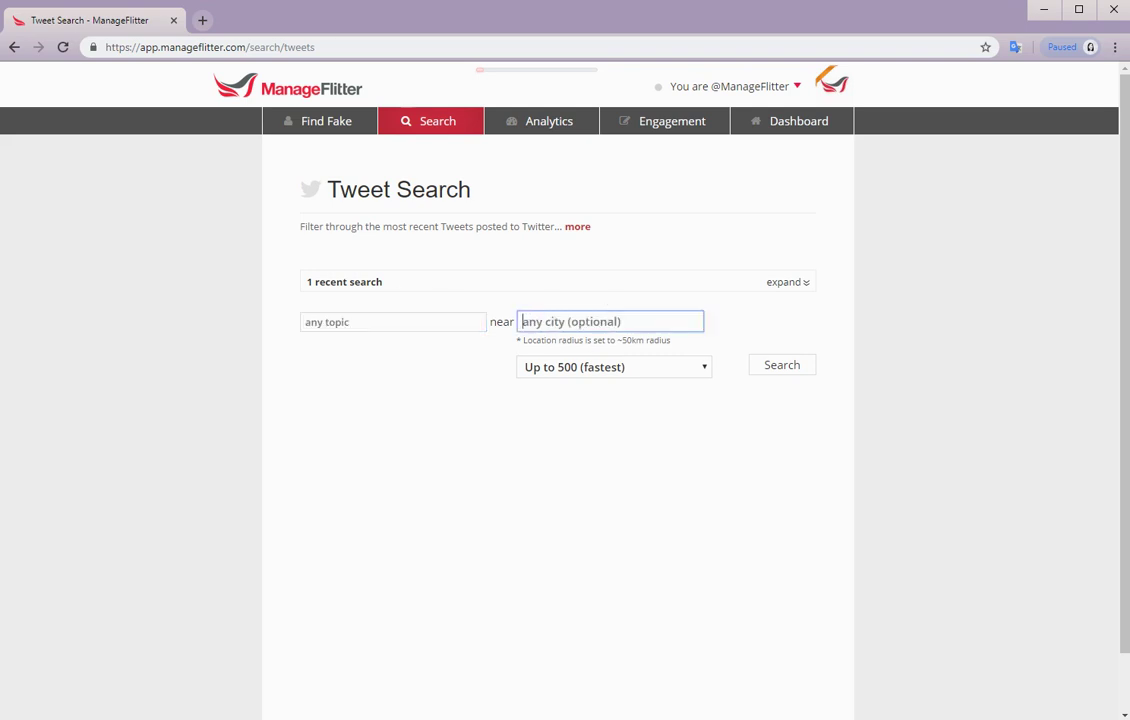
left_click(700, 366)
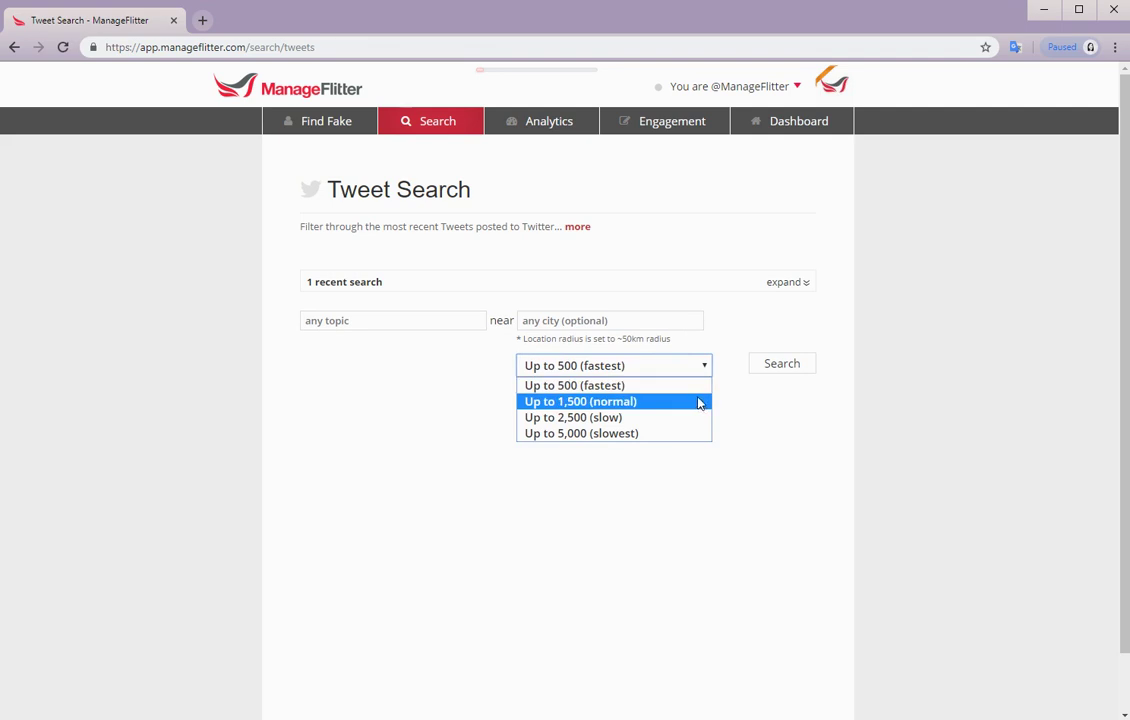
Rerun the recent search "drone in New York, NY, USA" and look through the matching tweets
left_click(782, 282)
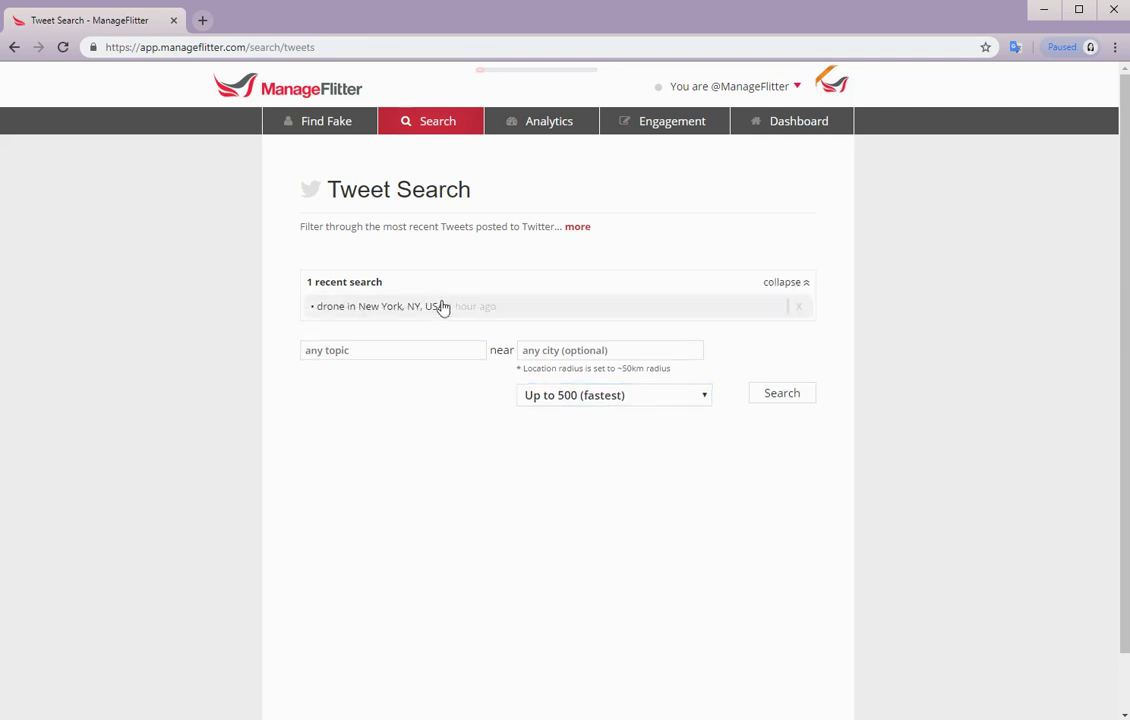
left_click(439, 308)
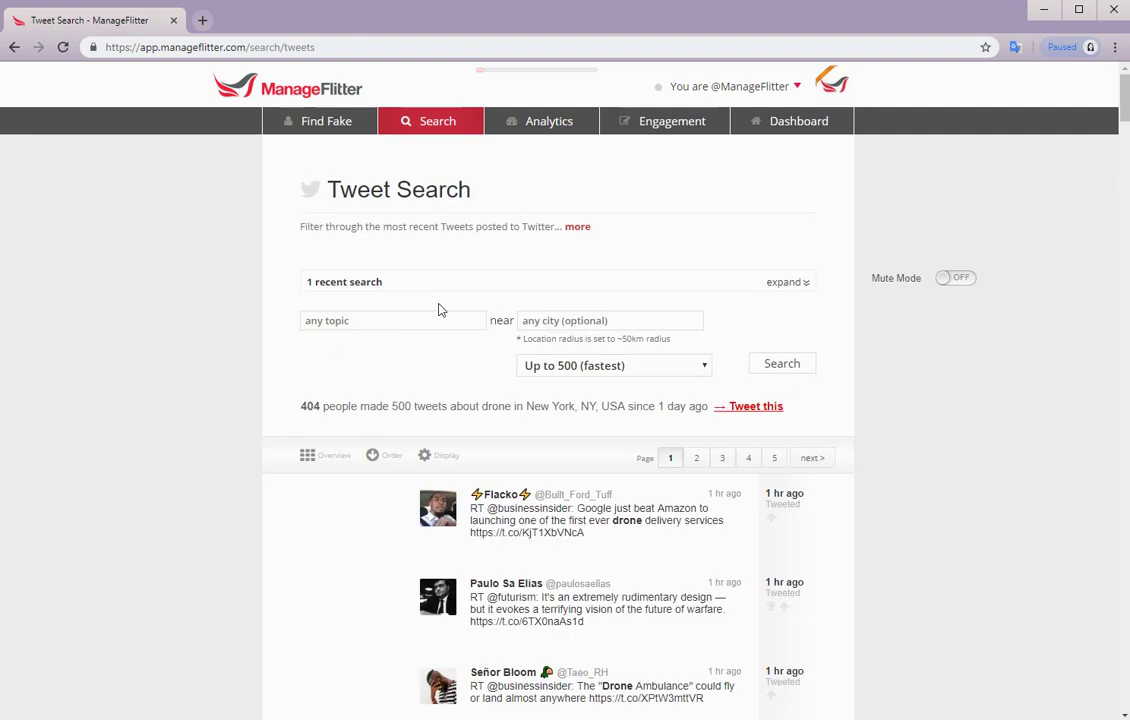
mouse_move(360, 525)
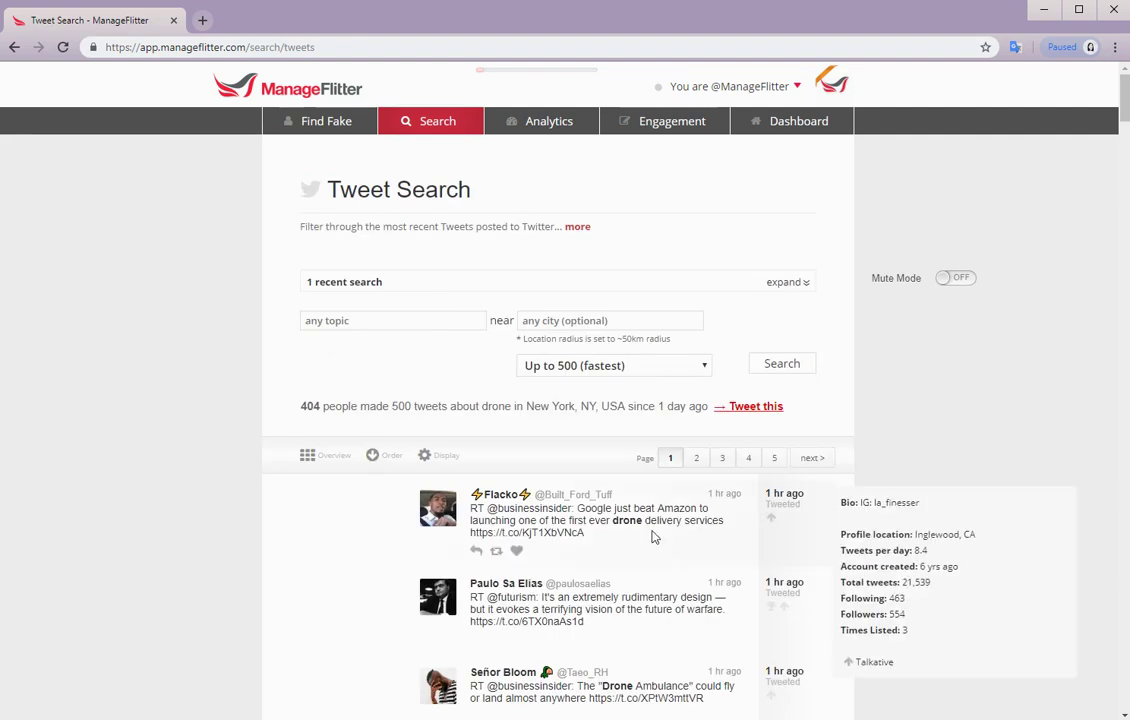
scroll(700, 518, "down", 5)
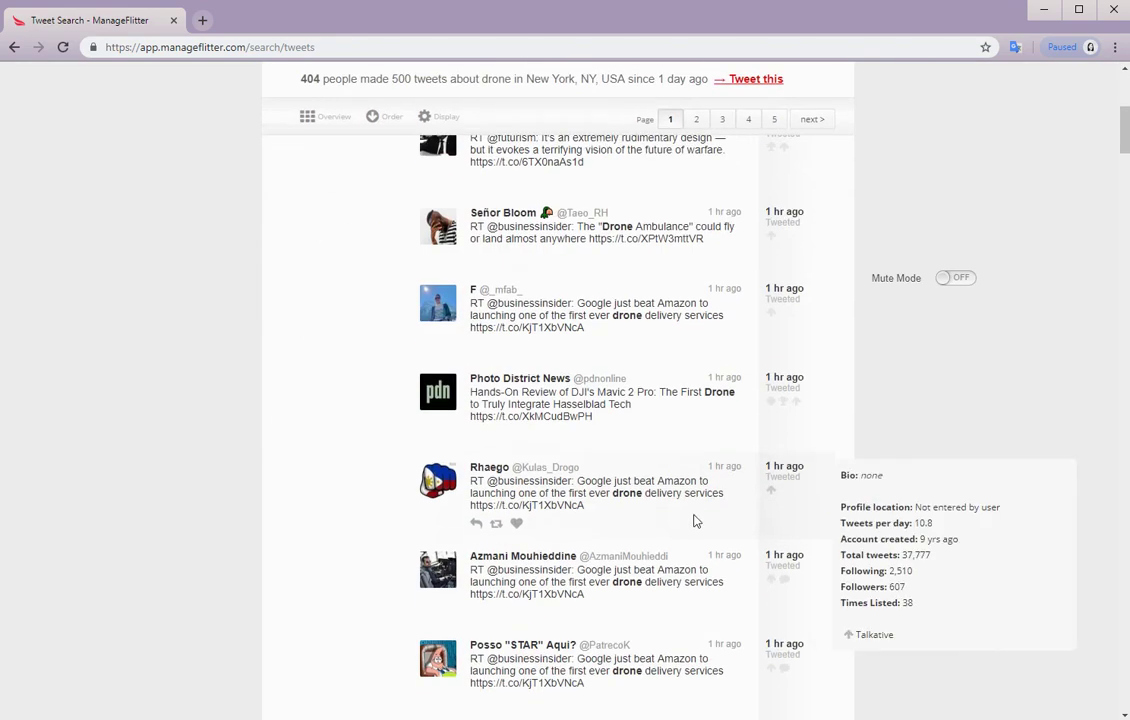
scroll(651, 370, "up", 3)
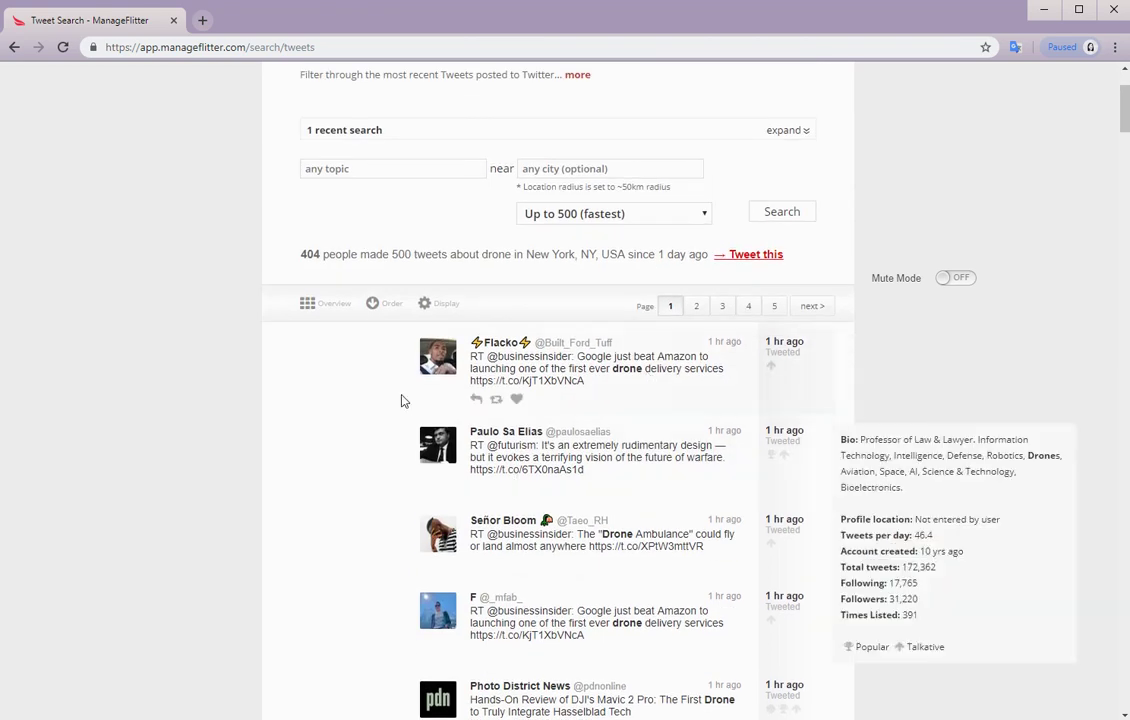
Show the ordering options for the drone tweets and view the first tweet author's Twitter profile before returning
left_click(390, 306)
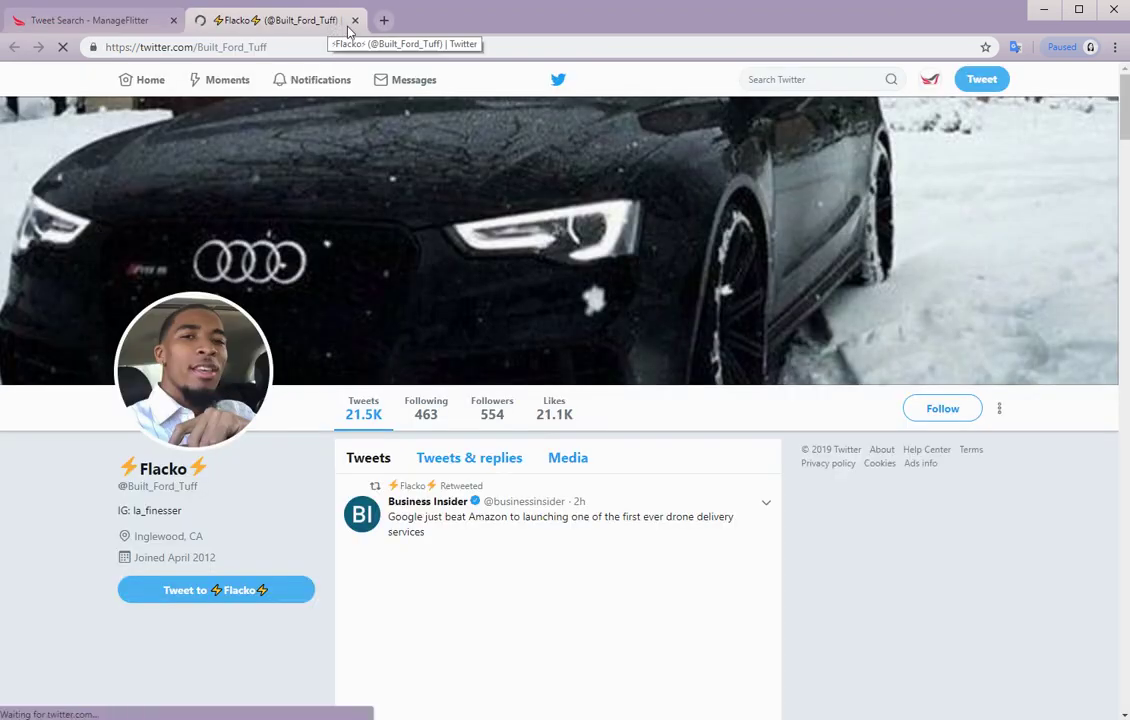
left_click(355, 20)
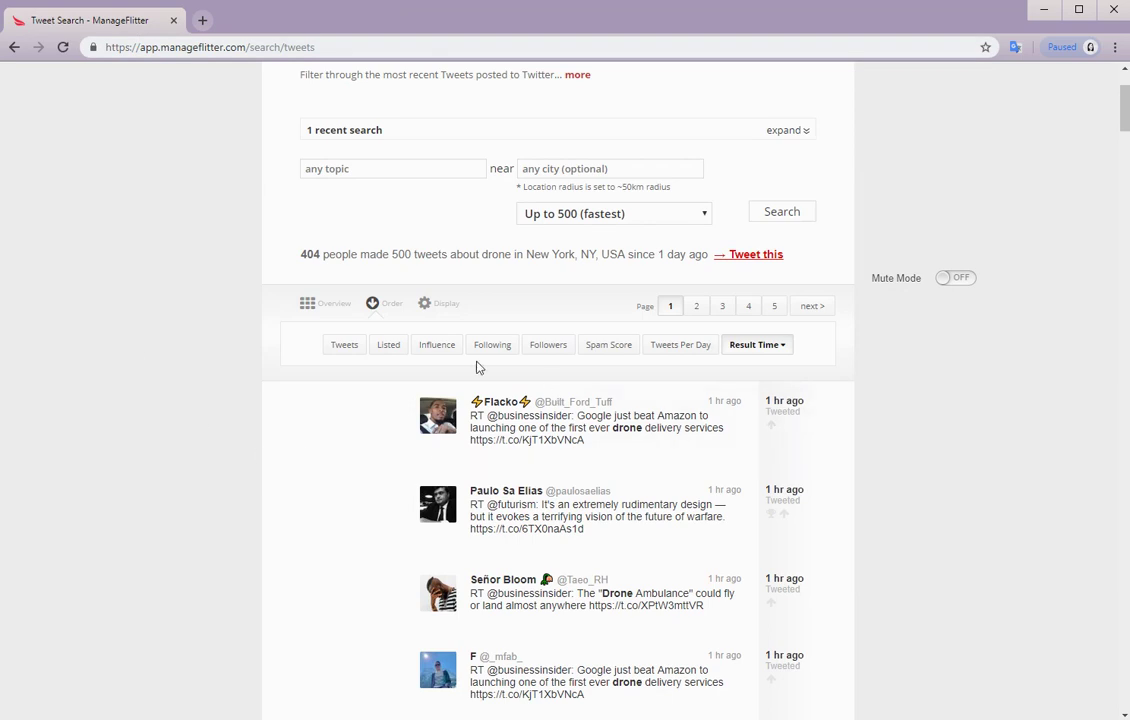
scroll(355, 475, "up", 3)
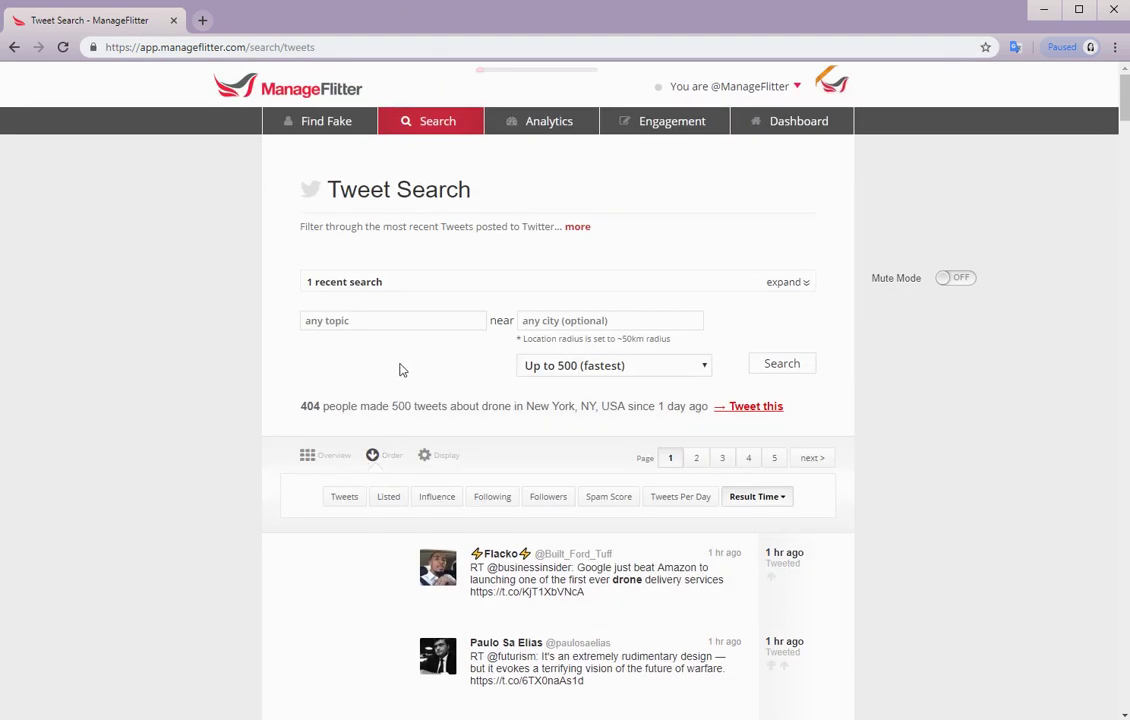
Open Search Your Account and expand its refined filters to examine the followers and following search options
mouse_move(465, 125)
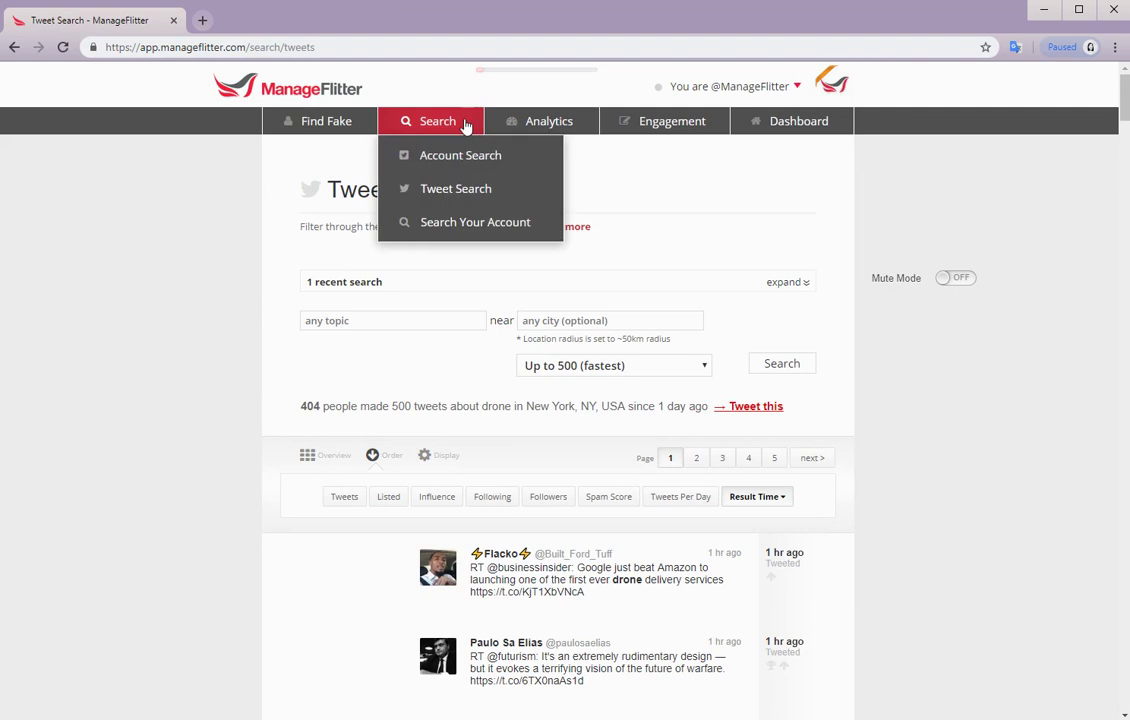
left_click(482, 229)
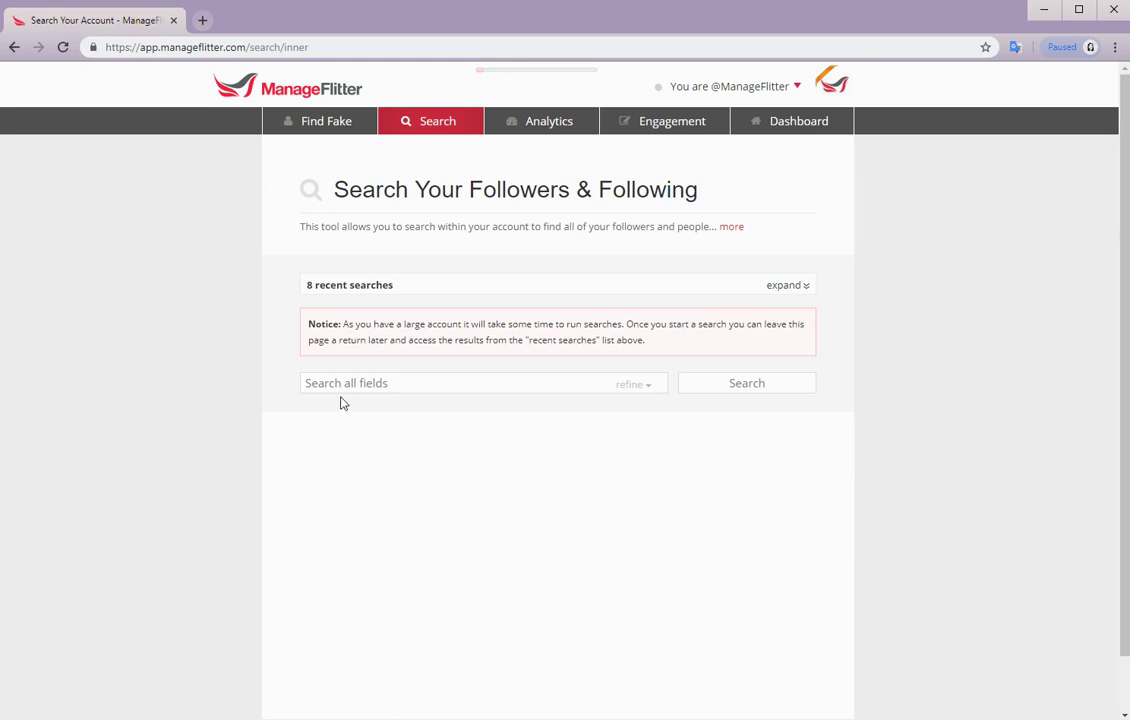
left_click(634, 386)
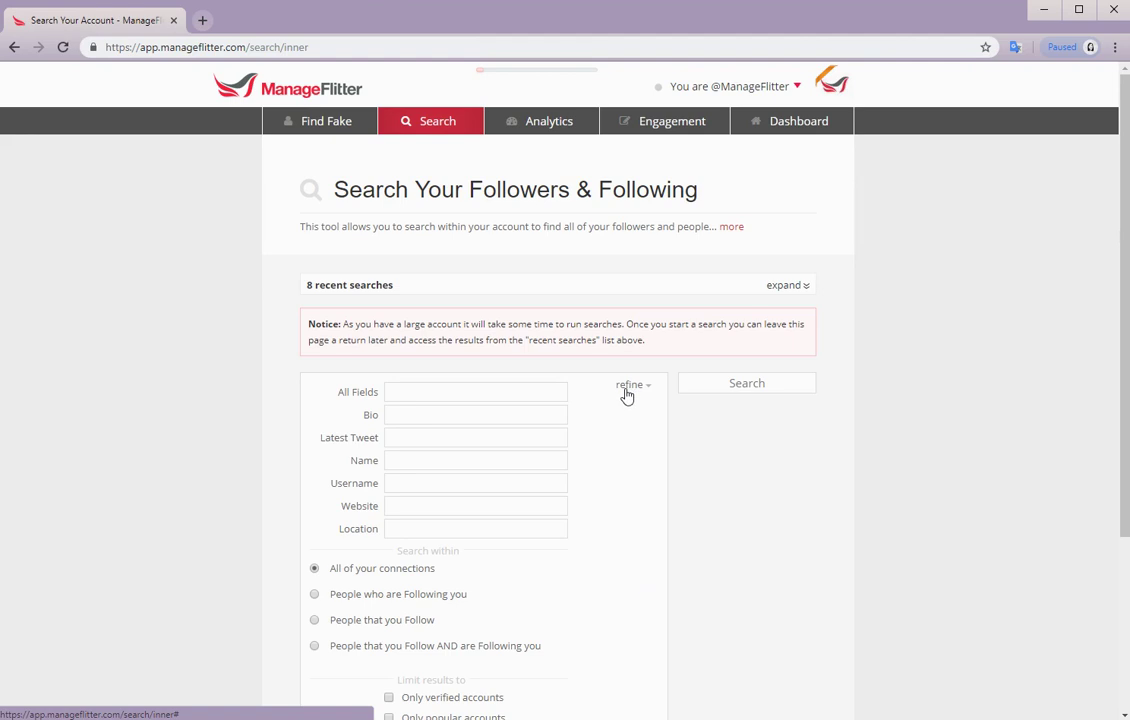
scroll(627, 393, "down", 1)
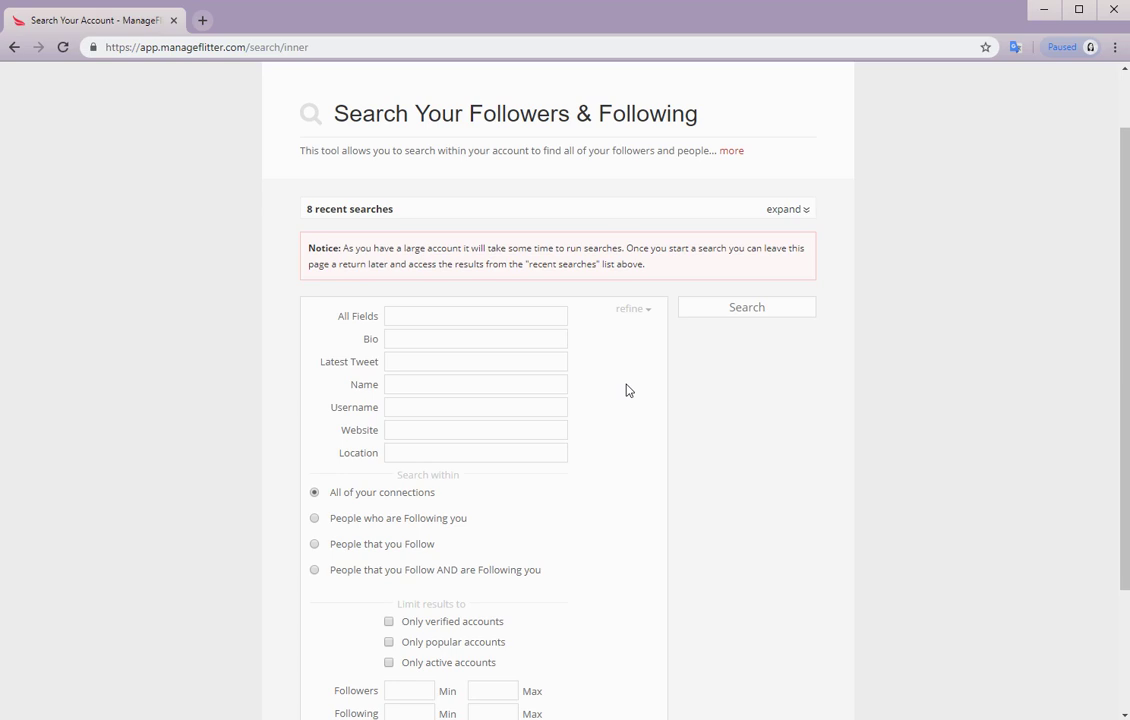
scroll(628, 386, "up", 1)
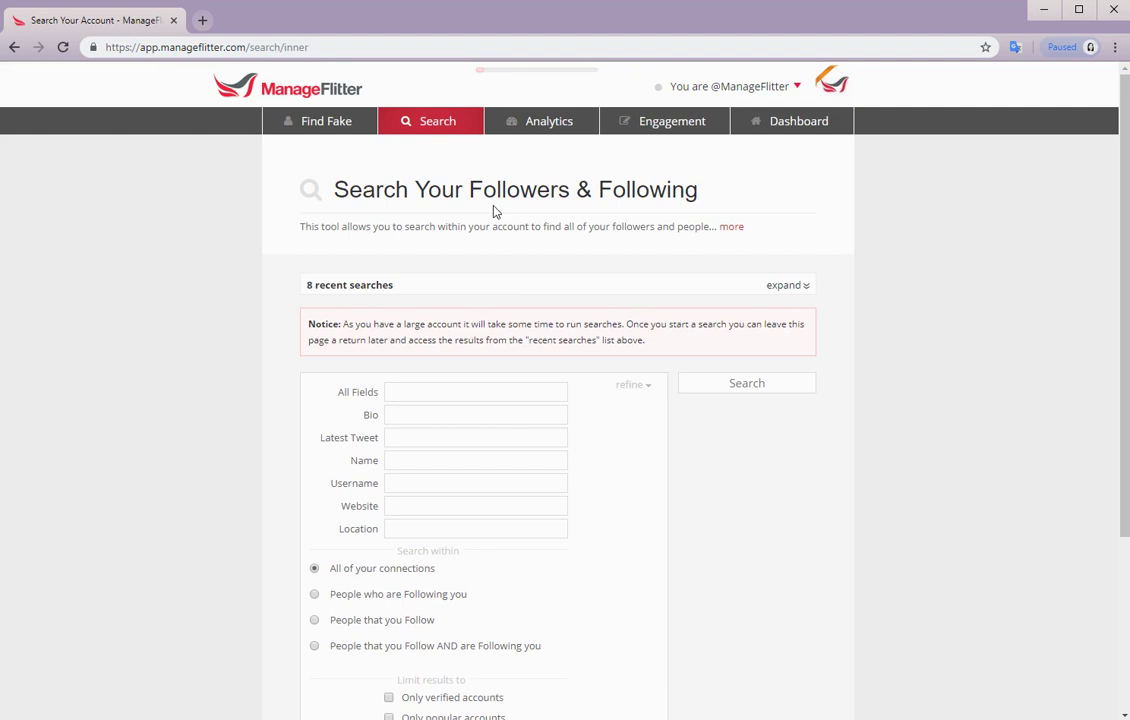
Open Account Analytics and examine the summary figures and the last week's charts for followers, following, tweets and times listed
mouse_move(551, 133)
left_click(575, 166)
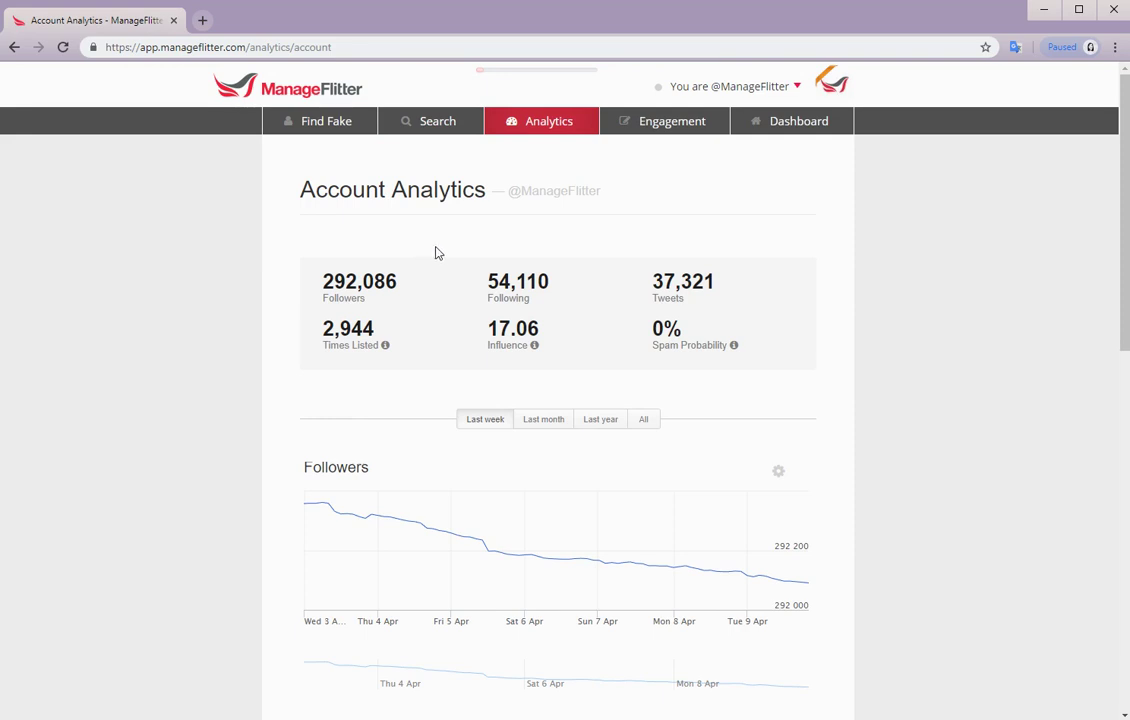
scroll(436, 253, "down", 1)
scroll(436, 253, "down", 1)
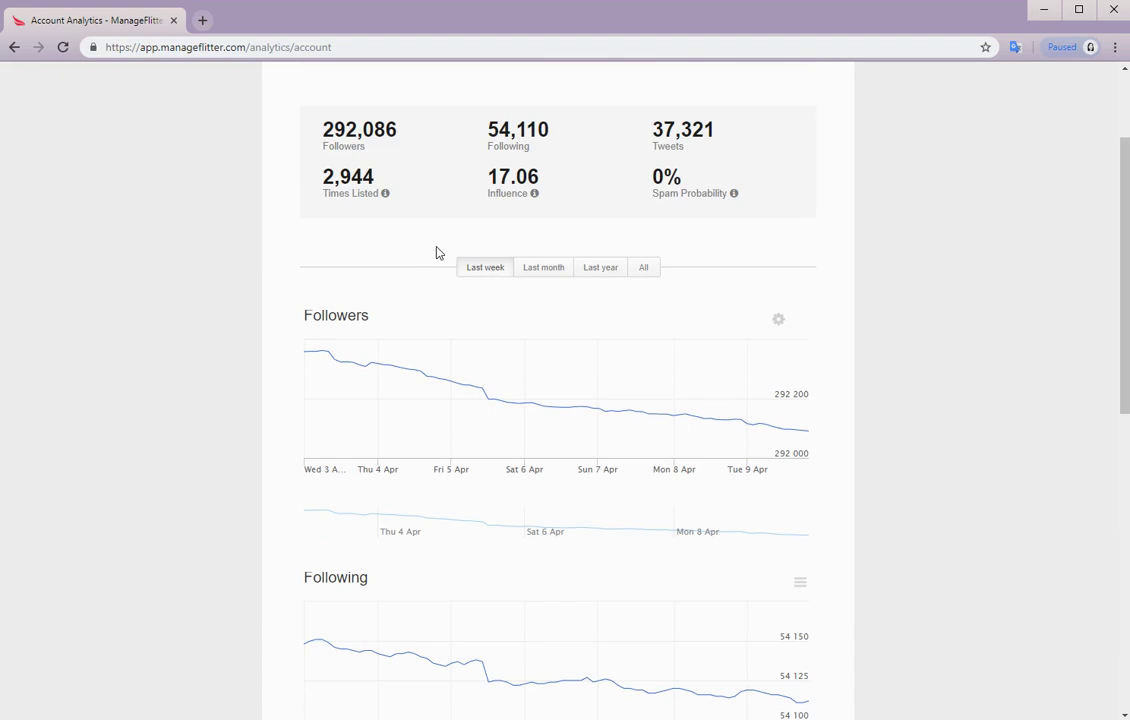
scroll(436, 253, "down", 6)
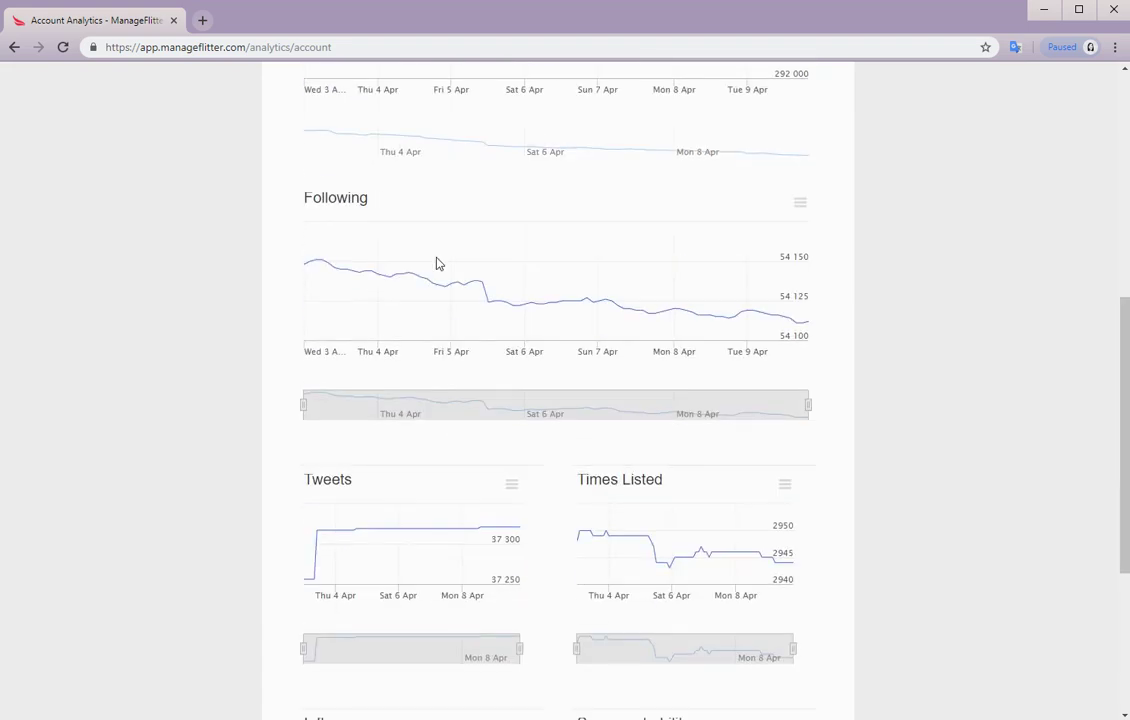
Examine the influence and spam probability charts in Account Analytics, and open the Email Reports page to view the existing reports
scroll(436, 263, "down", 3)
scroll(436, 263, "down", 2)
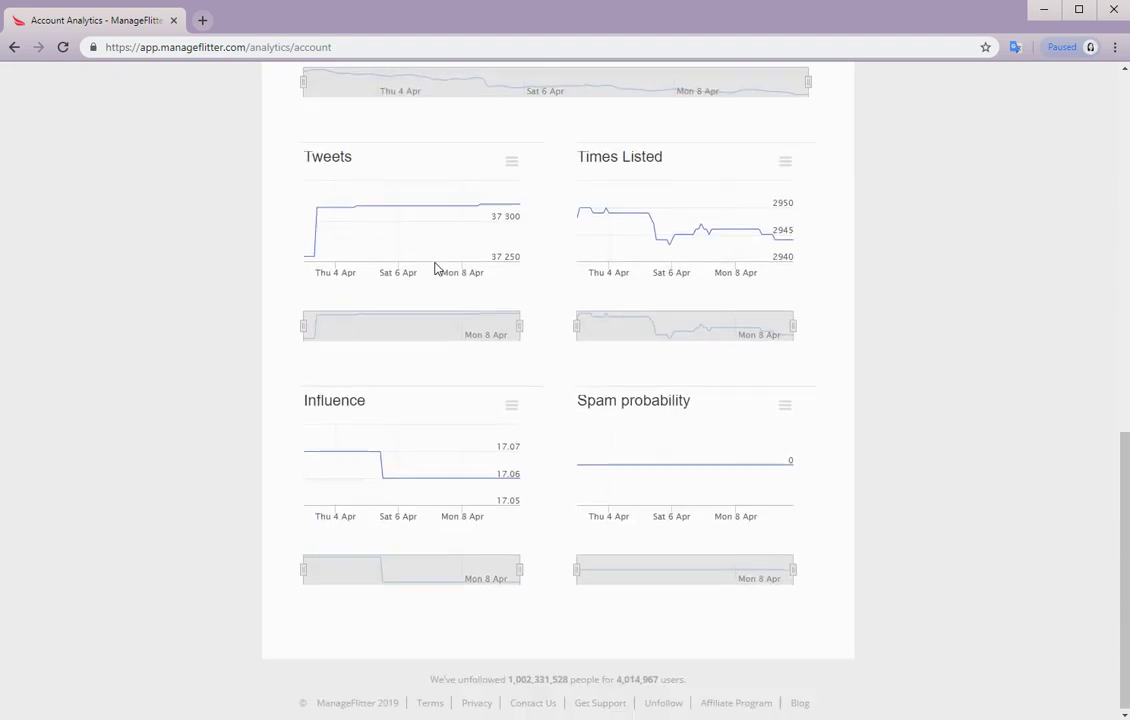
scroll(435, 268, "up", 1)
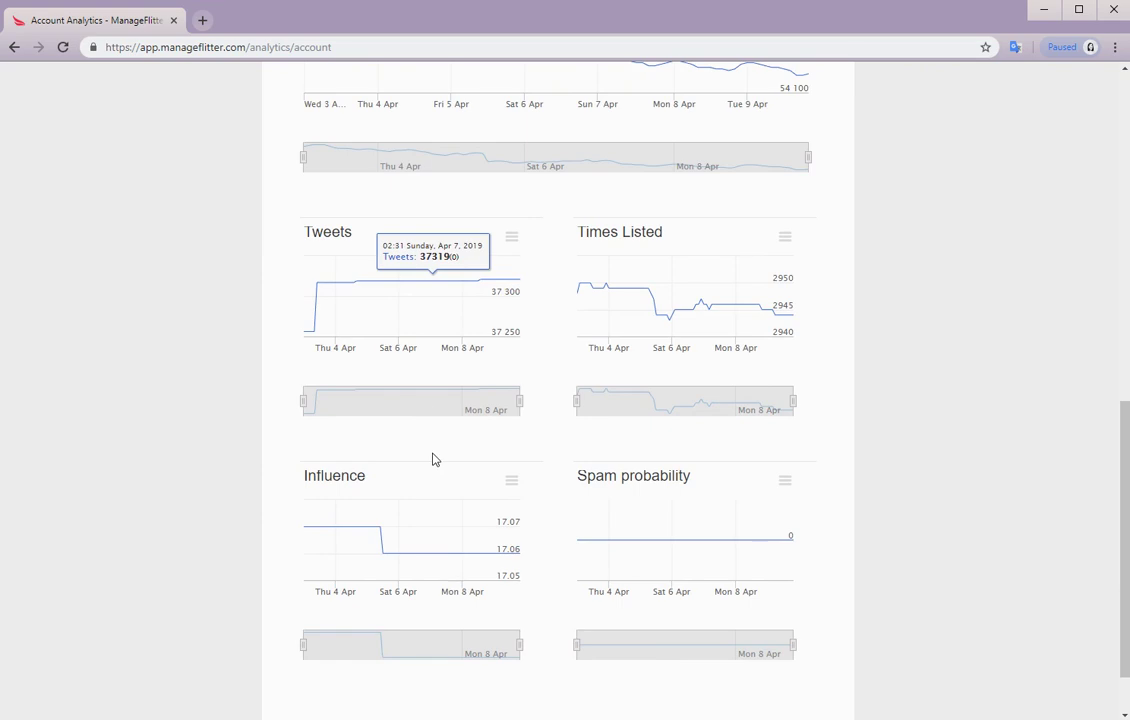
scroll(434, 463, "up", 10)
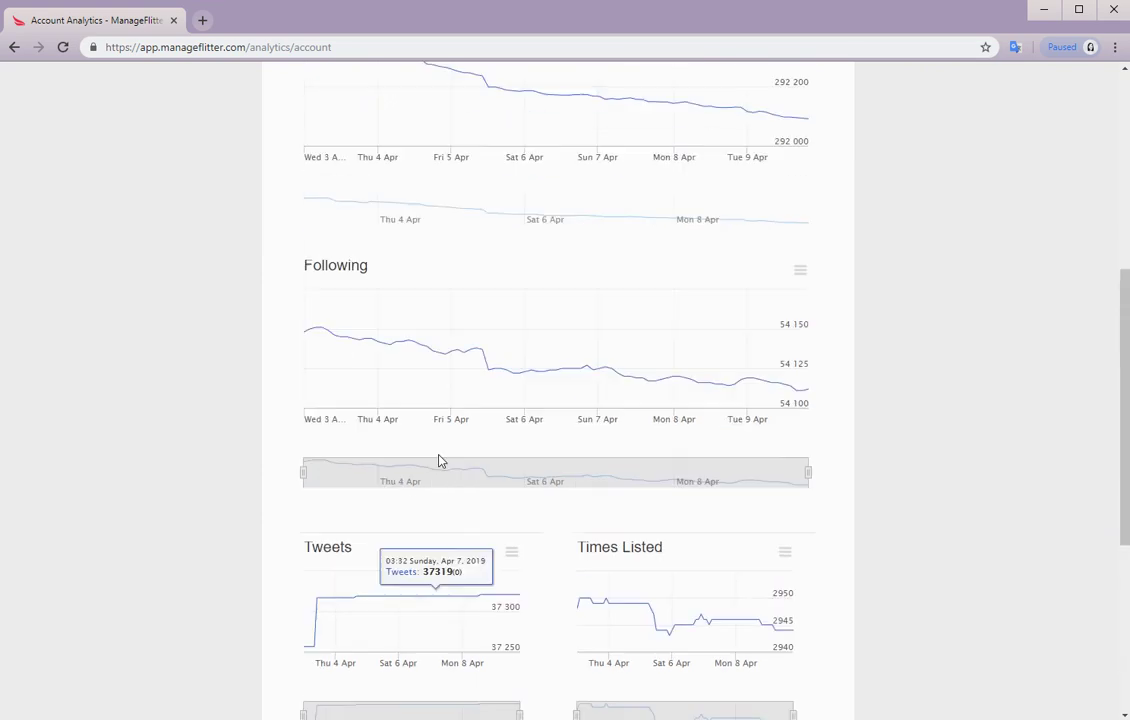
left_click(569, 104)
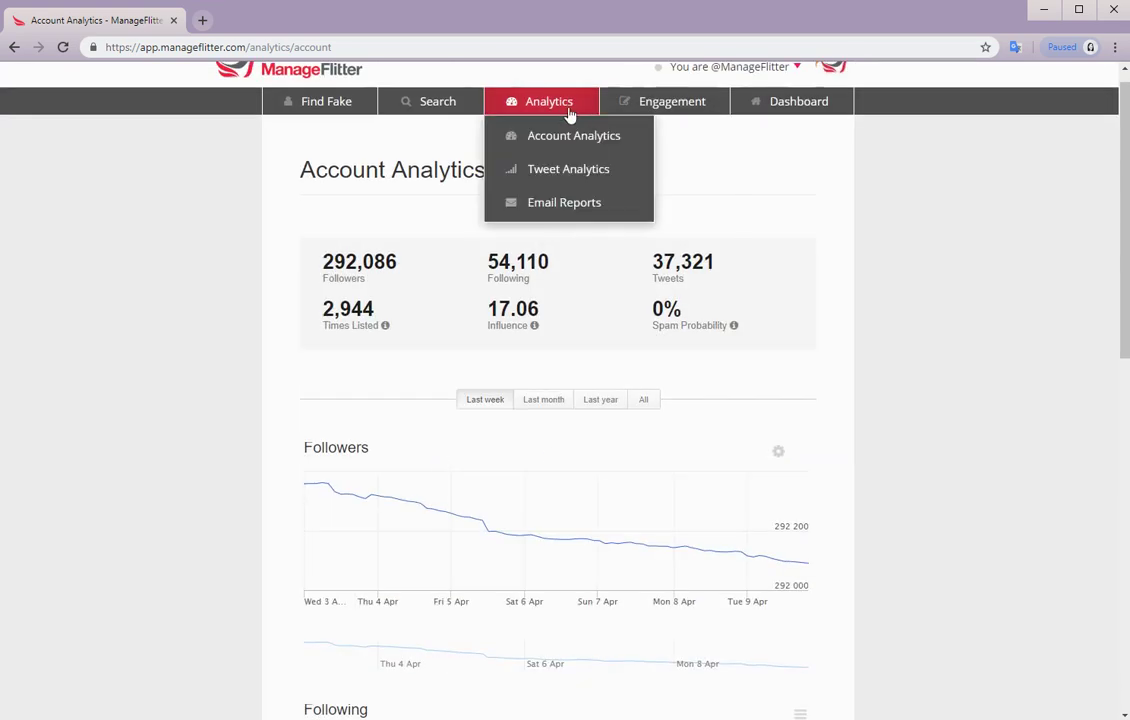
left_click(565, 208)
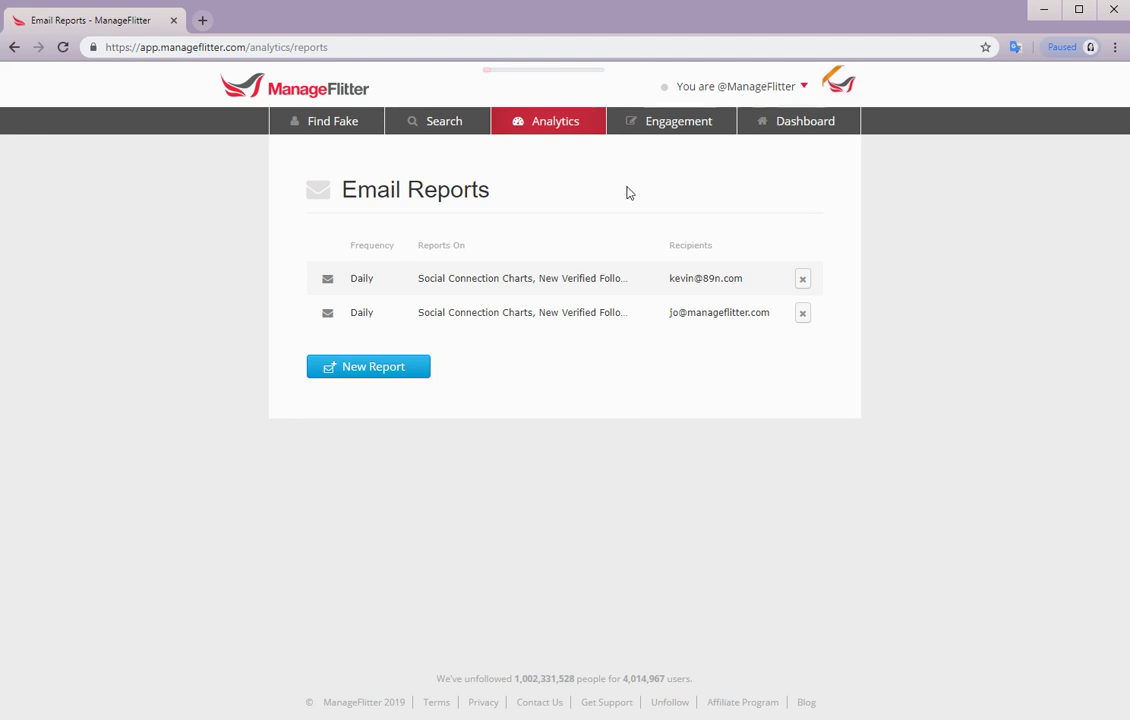
left_click(677, 124)
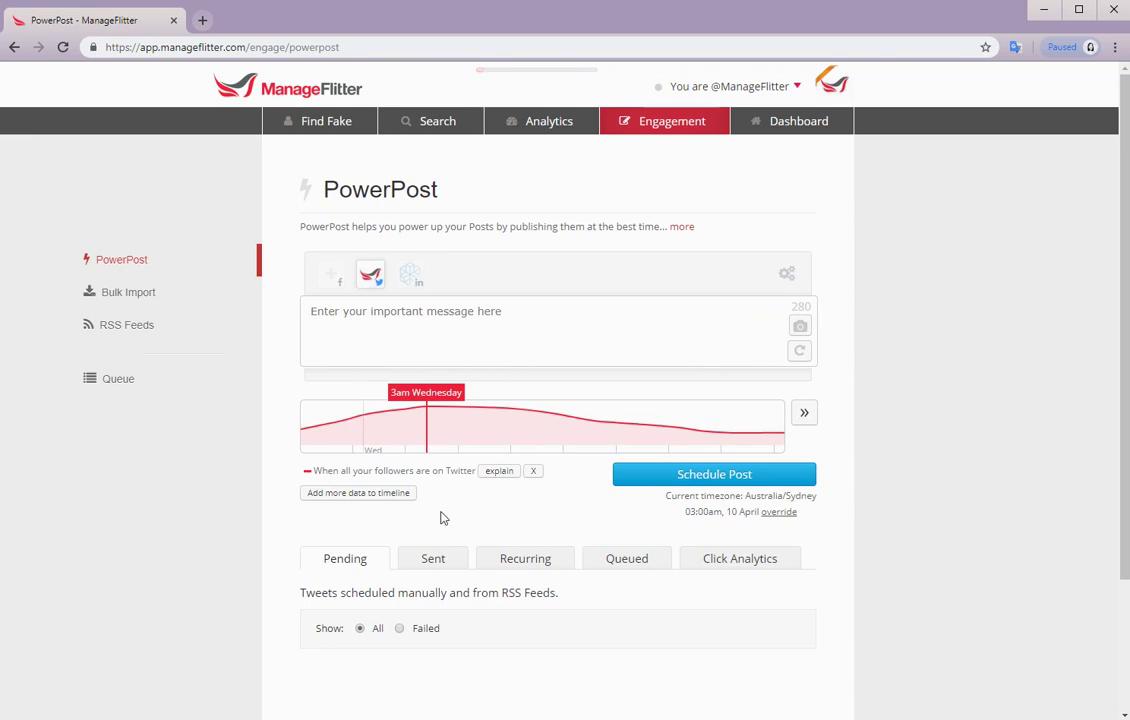
left_click(391, 500)
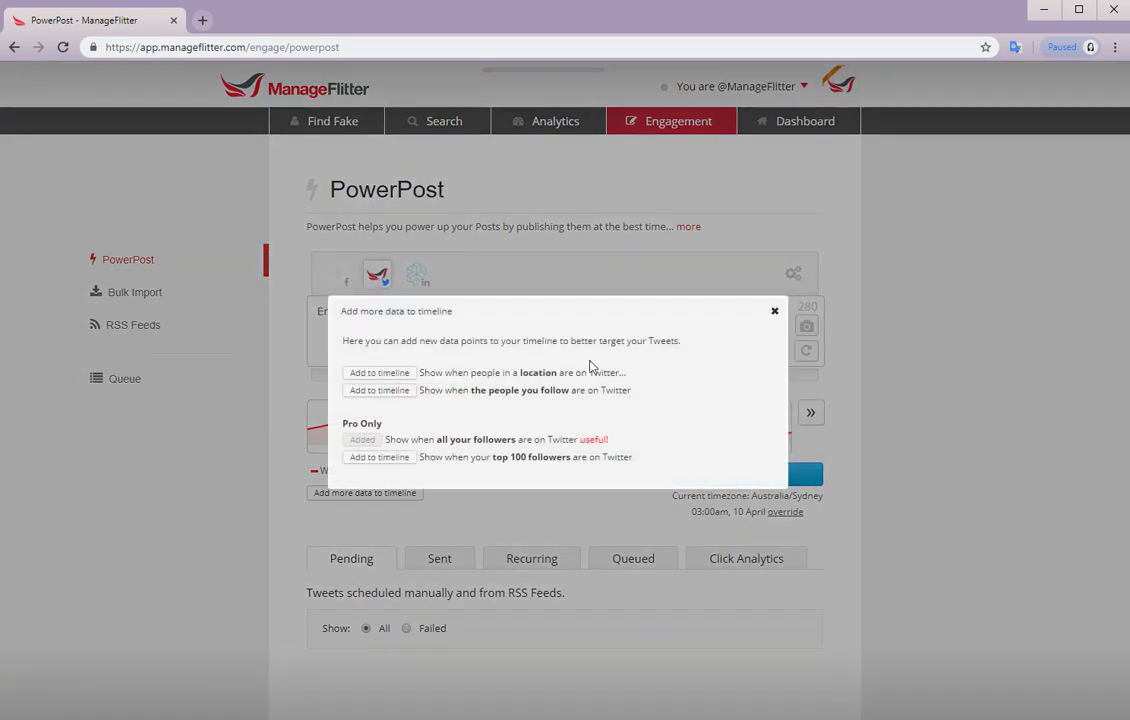
left_click(381, 391)
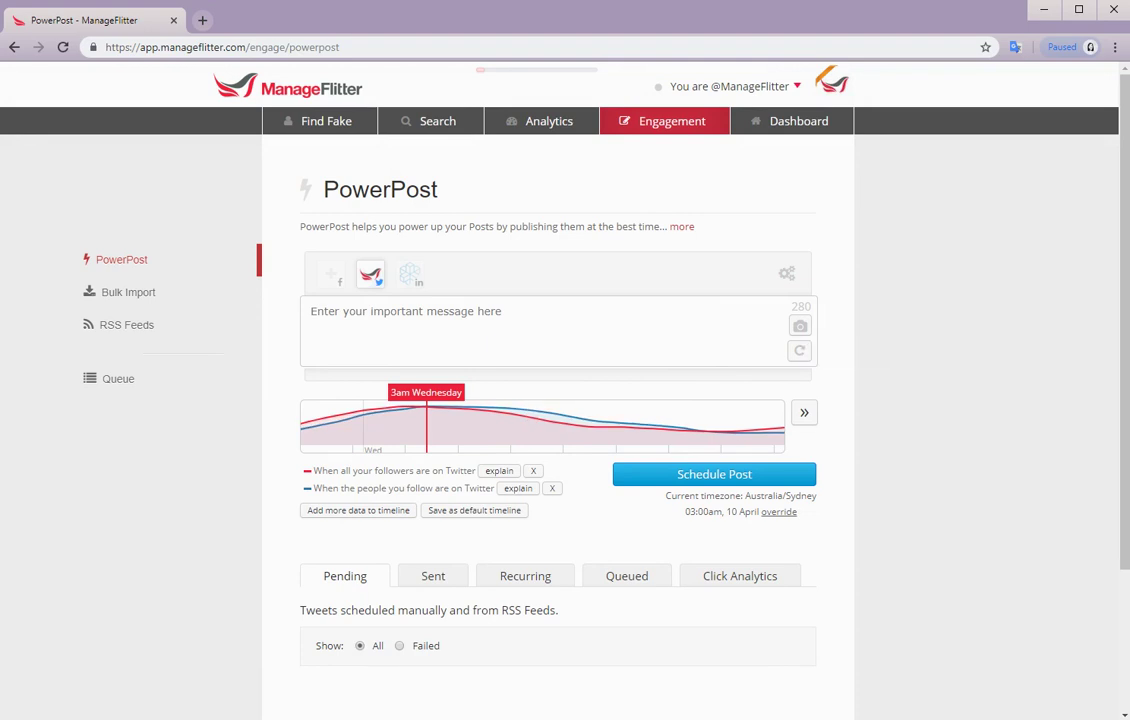
left_click(800, 351)
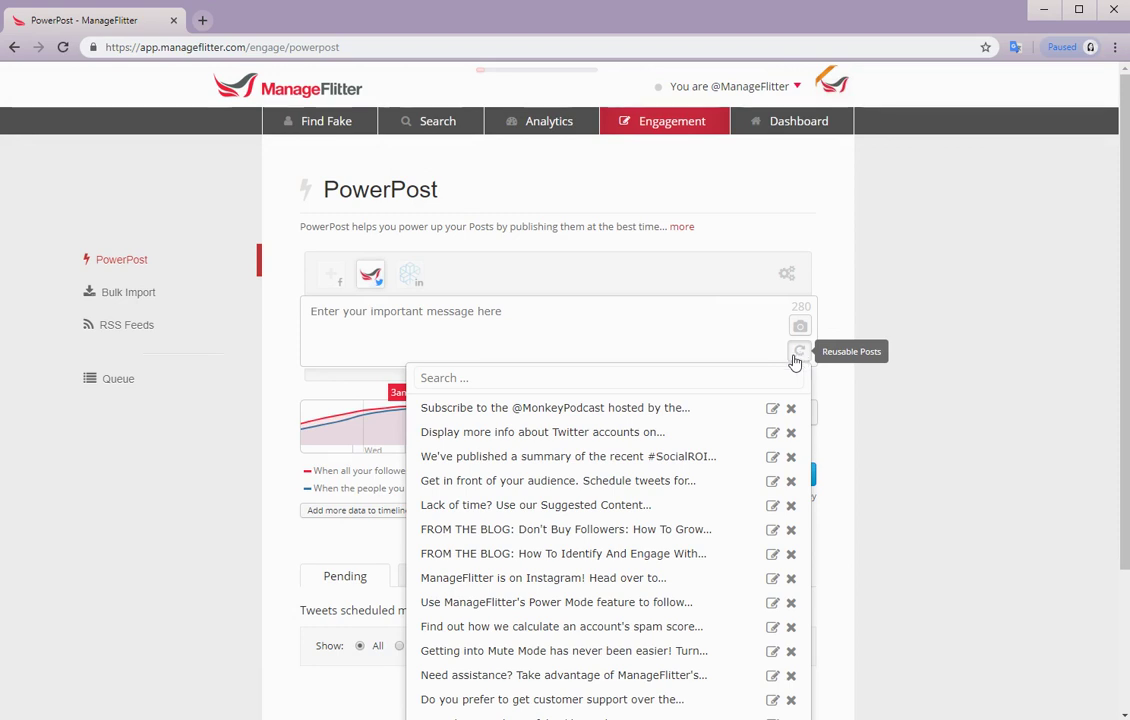
left_click(648, 409)
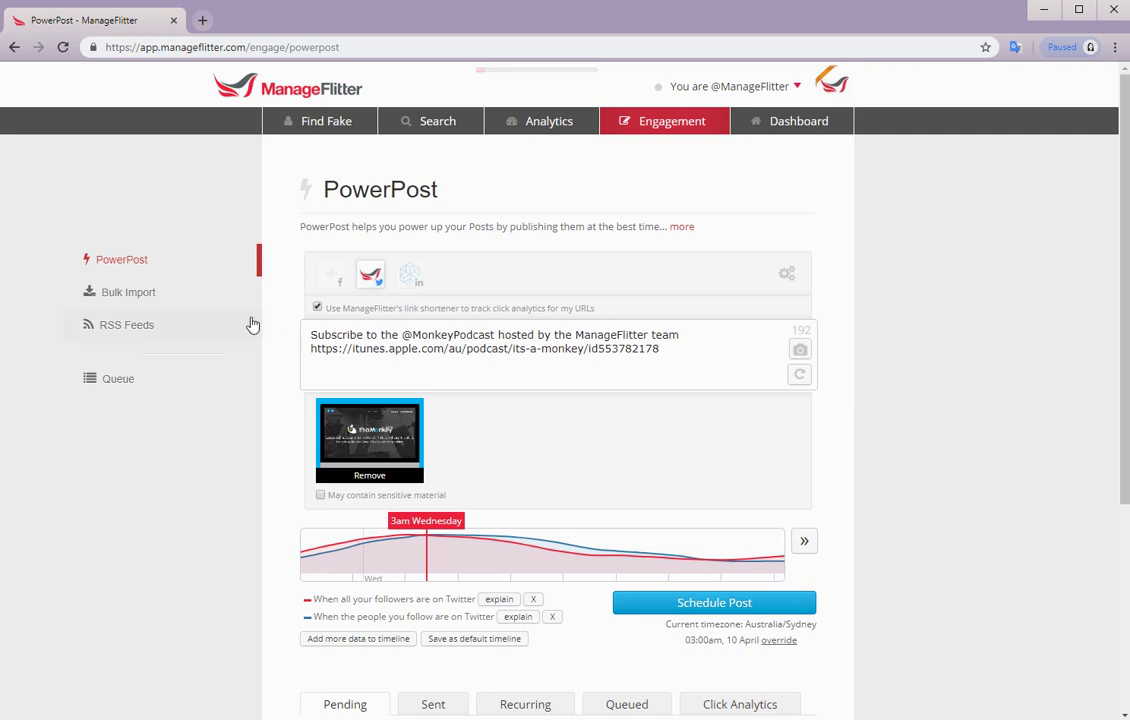
Open PowerPost Bulk Import, choose to upload a file, and examine the example CSV format and its column rules
left_click(151, 296)
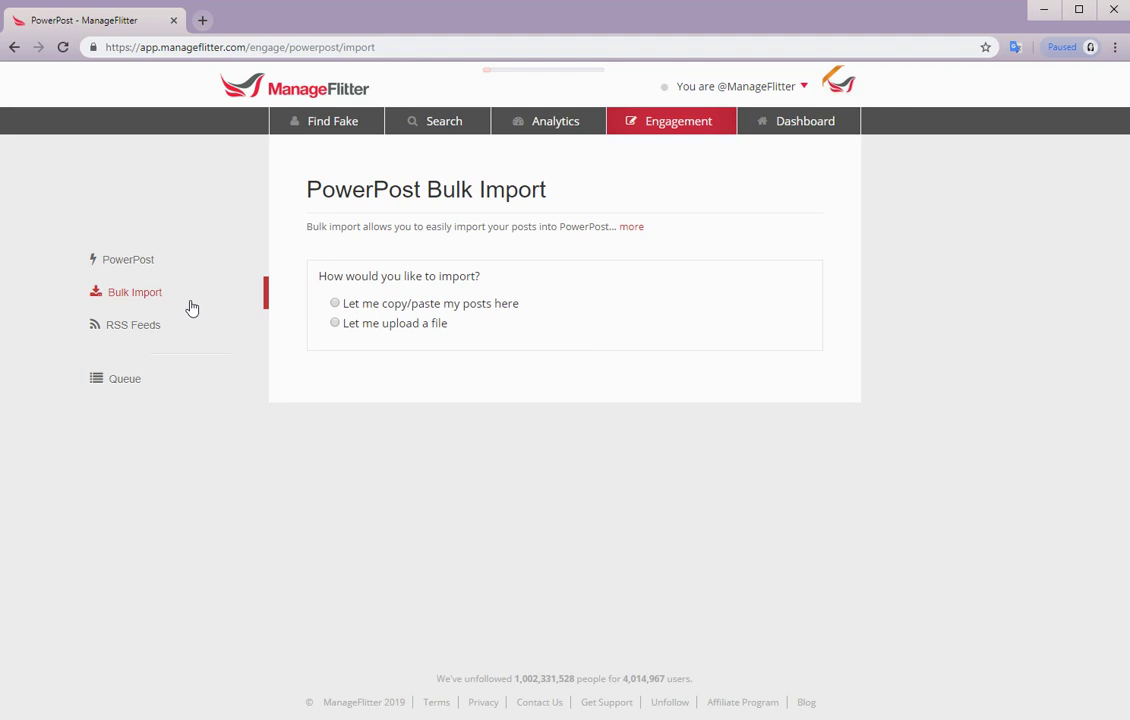
left_click(378, 325)
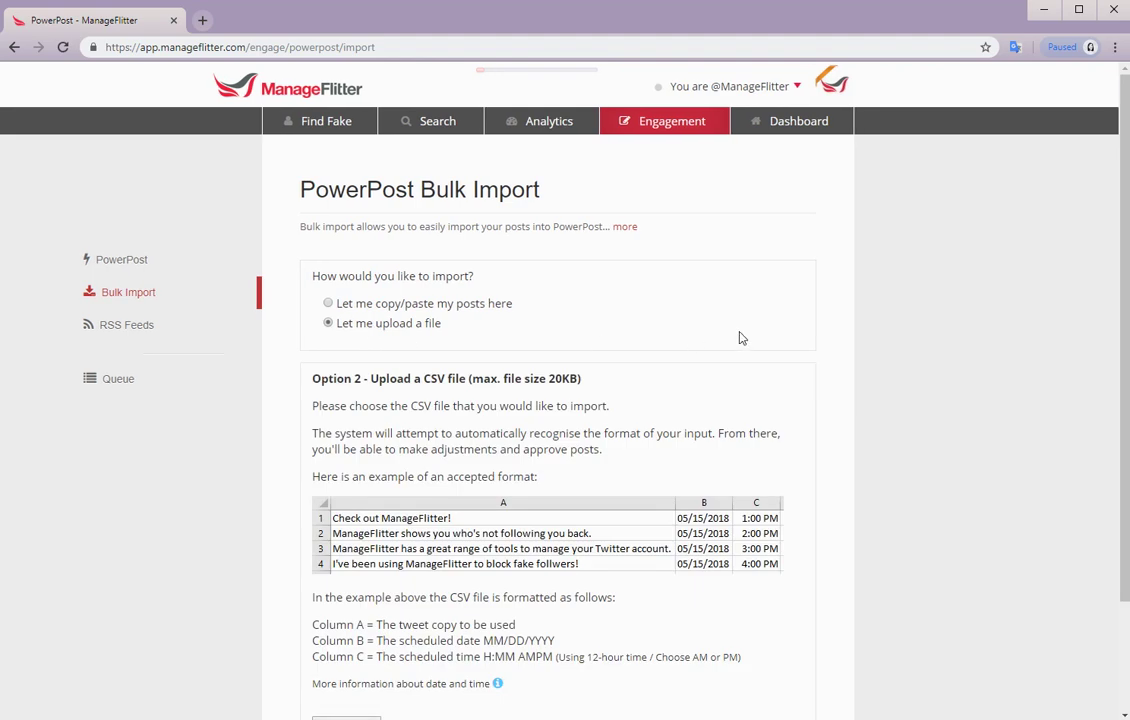
scroll(740, 338, "down", 3)
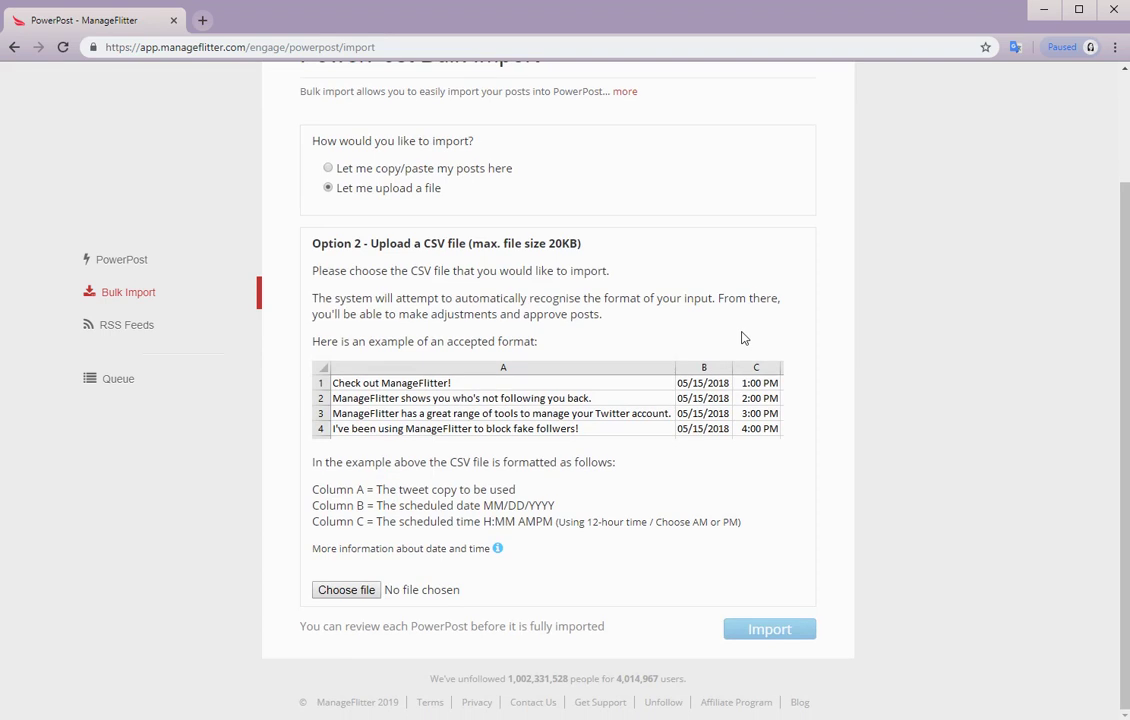
scroll(744, 336, "up", 3)
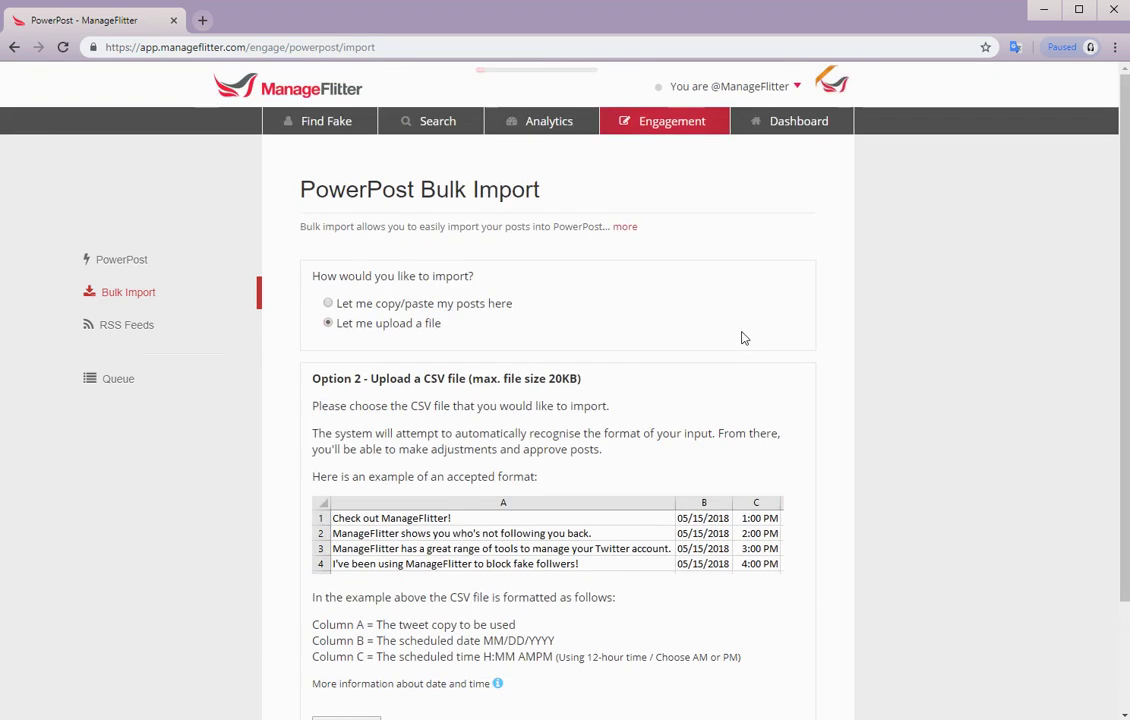
Open the saved ManageFlitter Blog RSS feed and queue its post "Twitter Chat: Instagram trends in 2019"
left_click(146, 329)
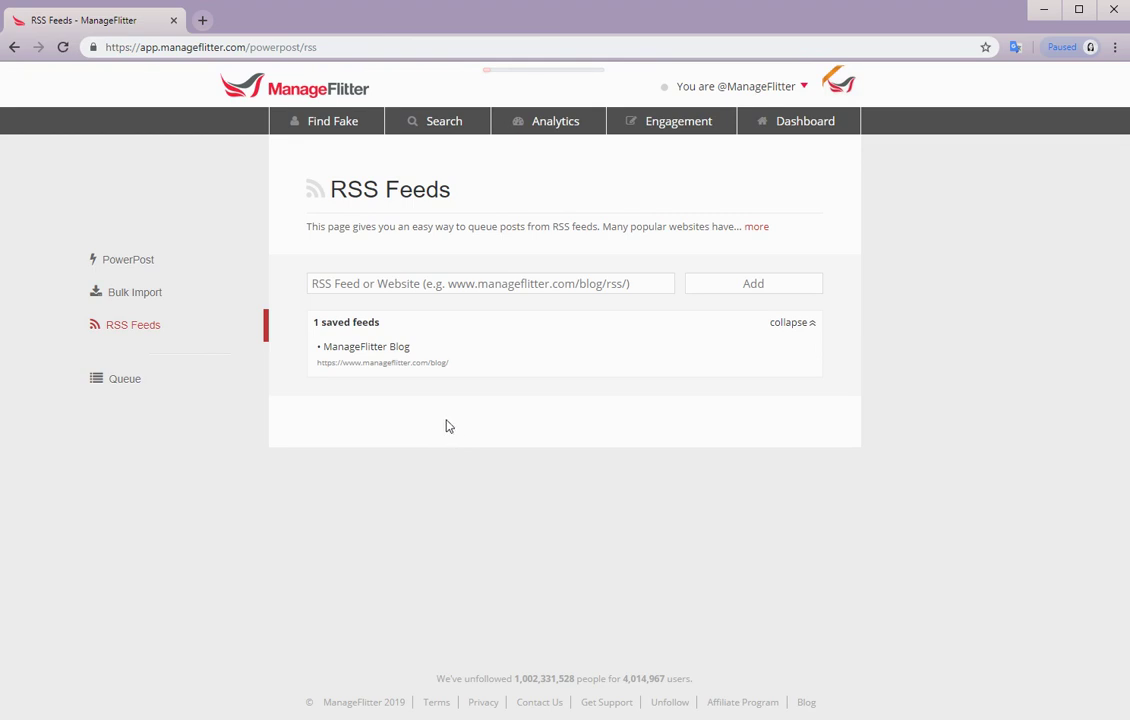
left_click(445, 285)
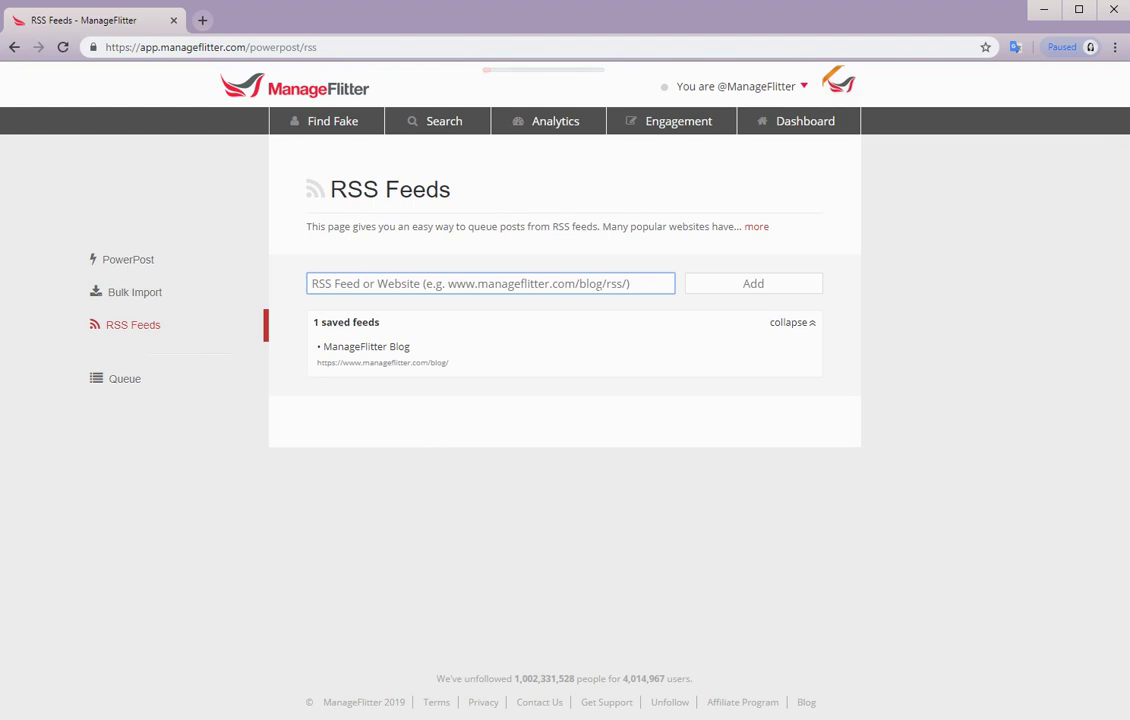
left_click(470, 367)
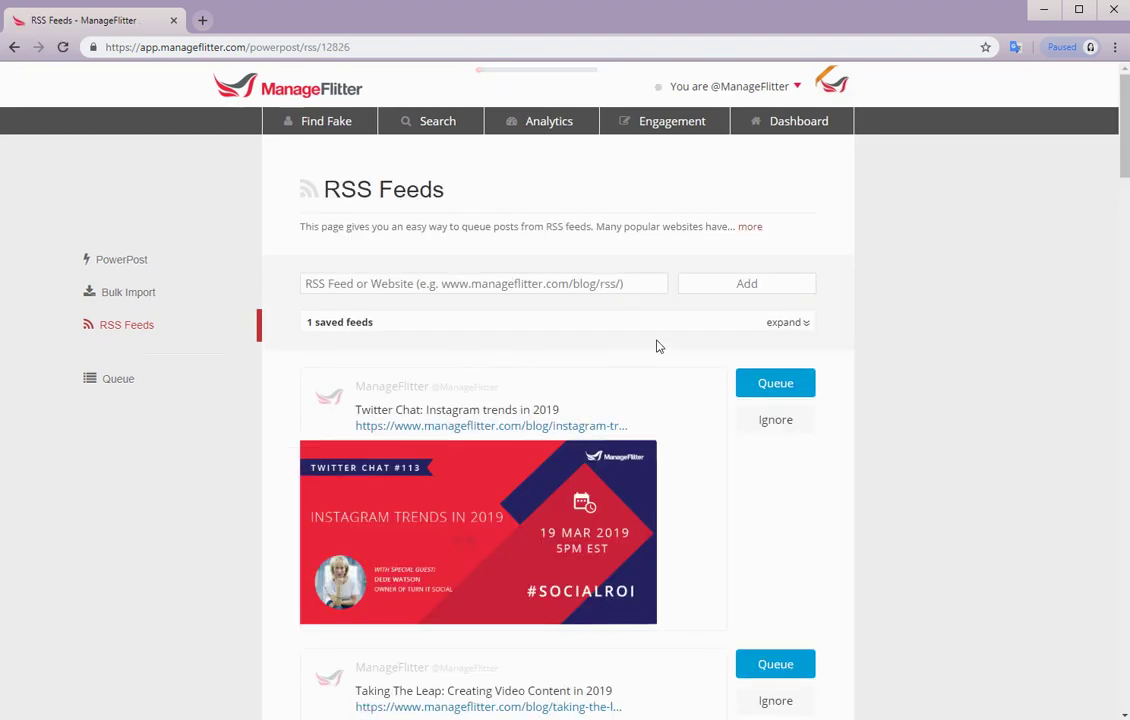
scroll(711, 371, "down", 4)
scroll(706, 401, "down", 2)
scroll(704, 413, "up", 5)
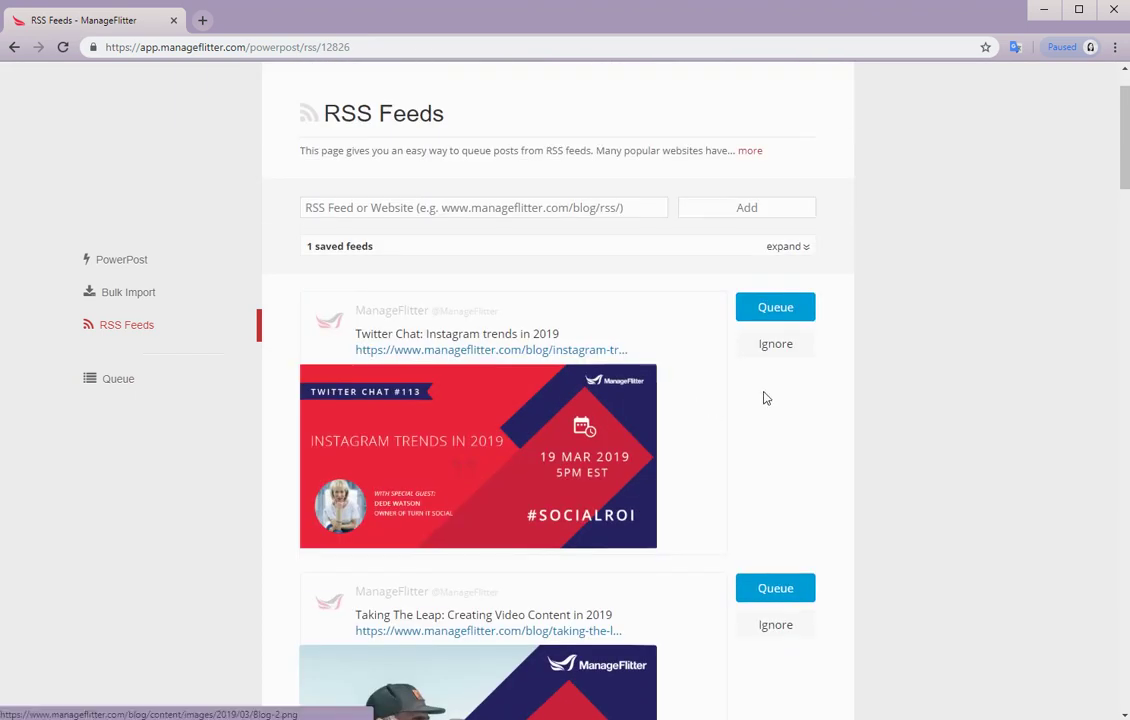
left_click(796, 315)
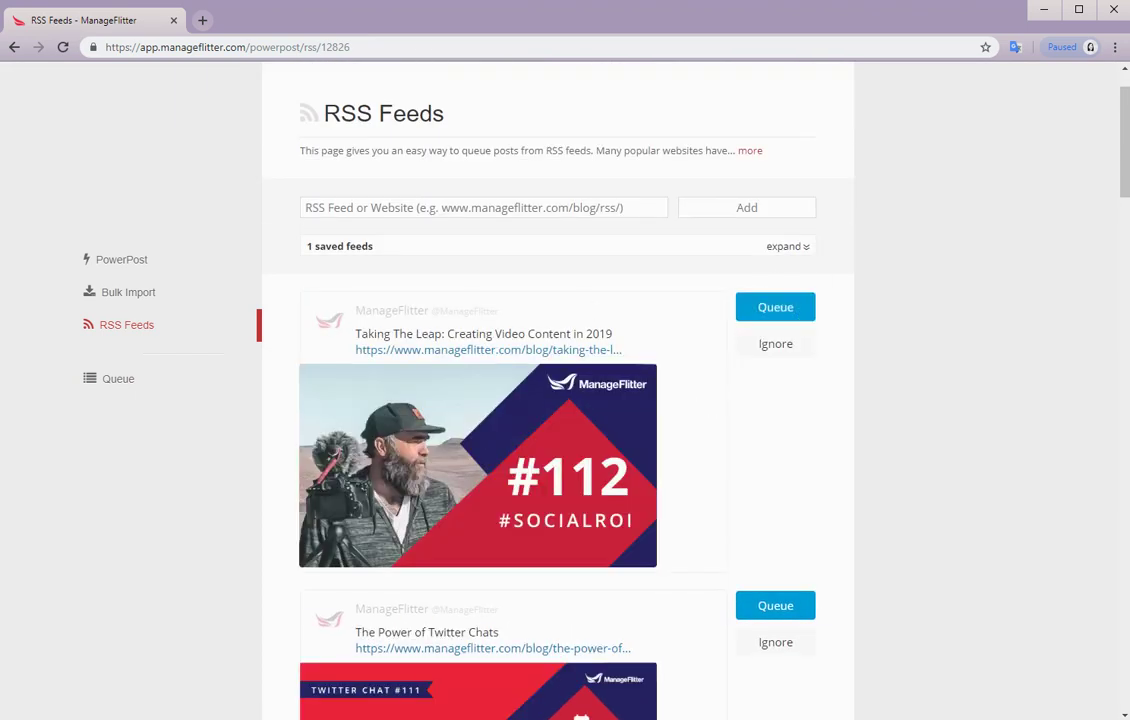
Delete the pending post "Twitter Chat: Instagram trends in 2019" from PowerPost
left_click(135, 268)
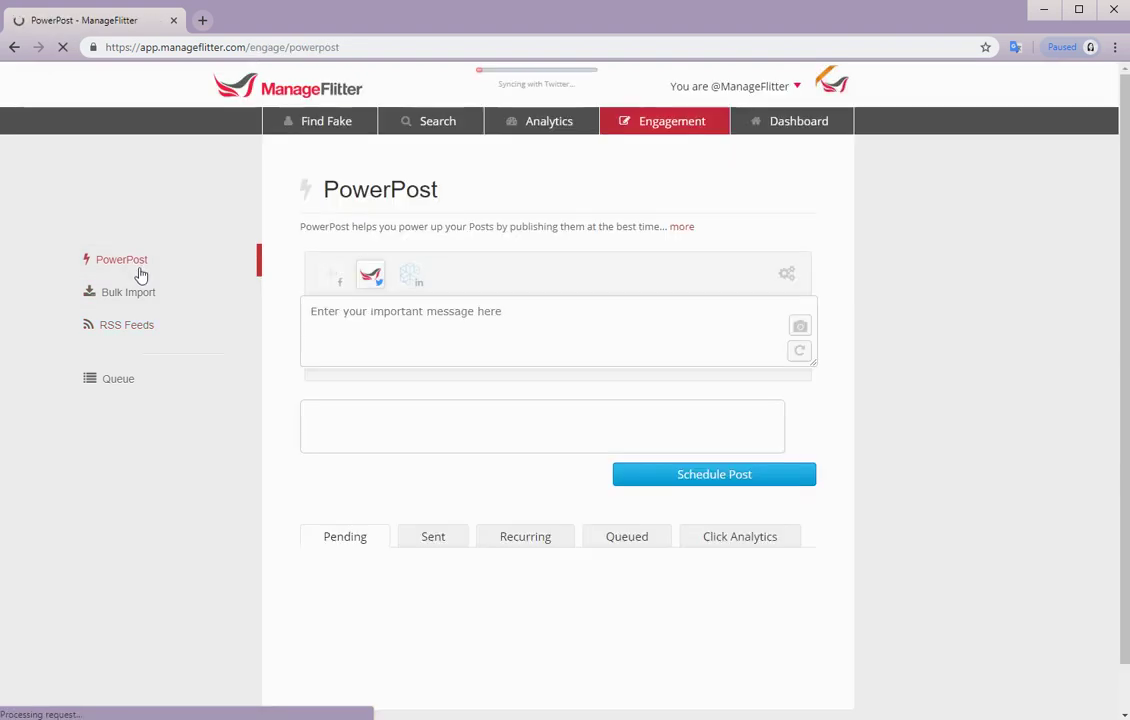
scroll(368, 557, "down", 3)
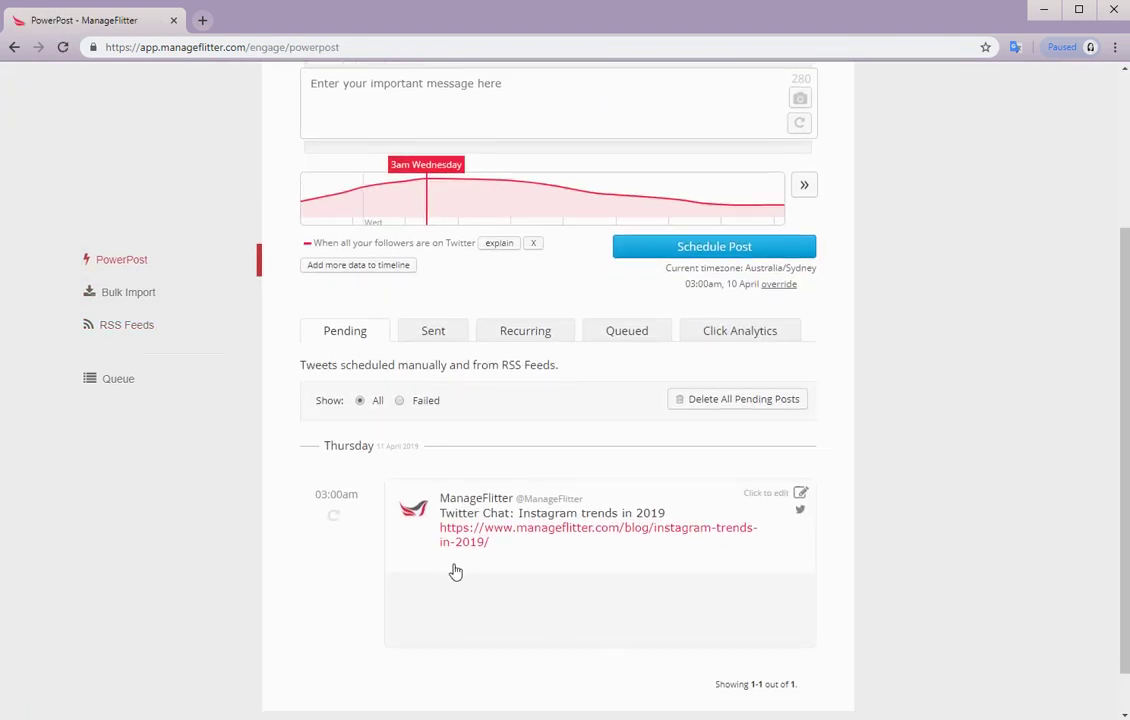
left_click(798, 500)
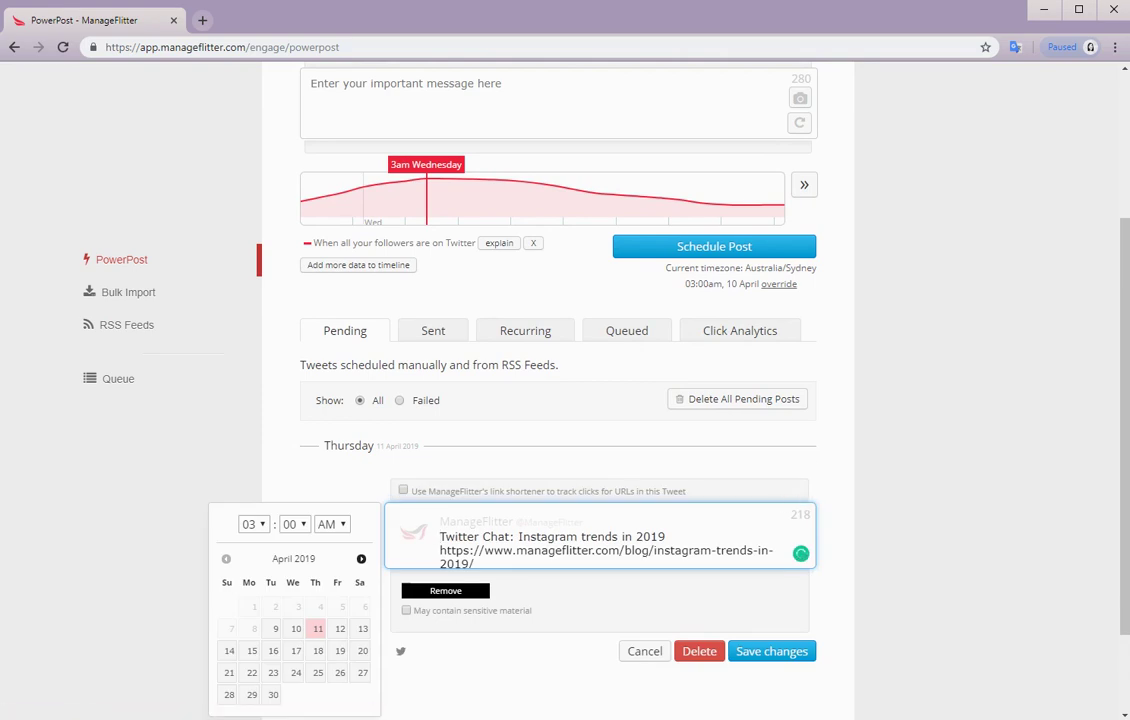
left_click(700, 652)
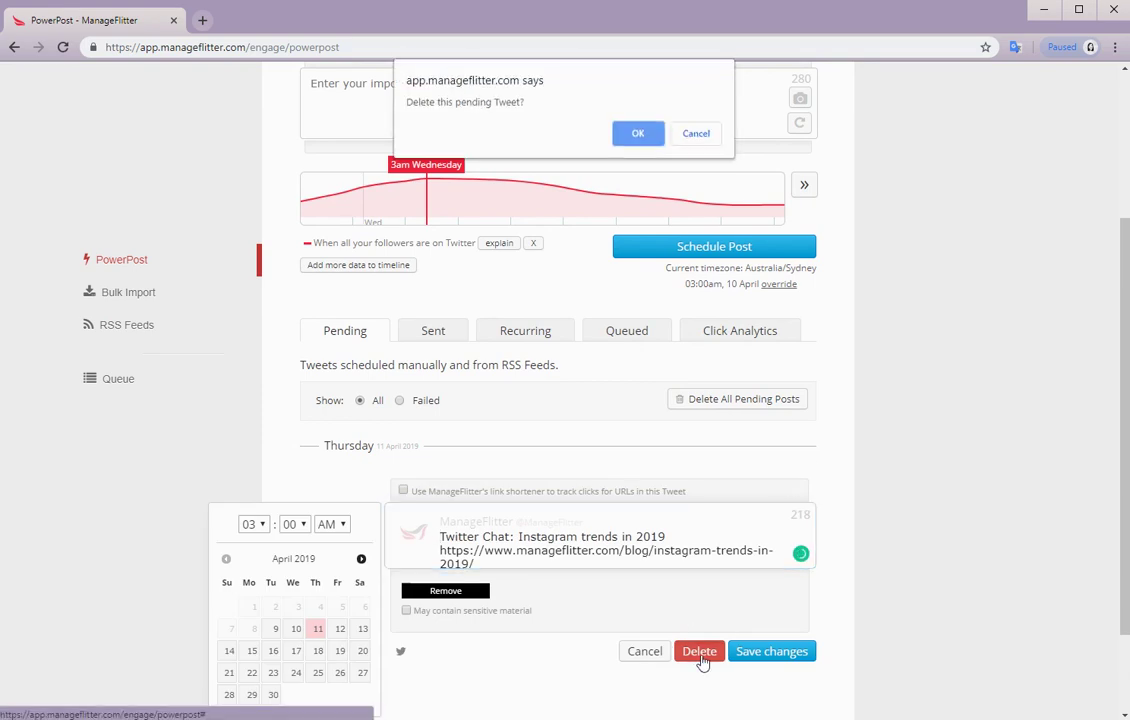
left_click(642, 137)
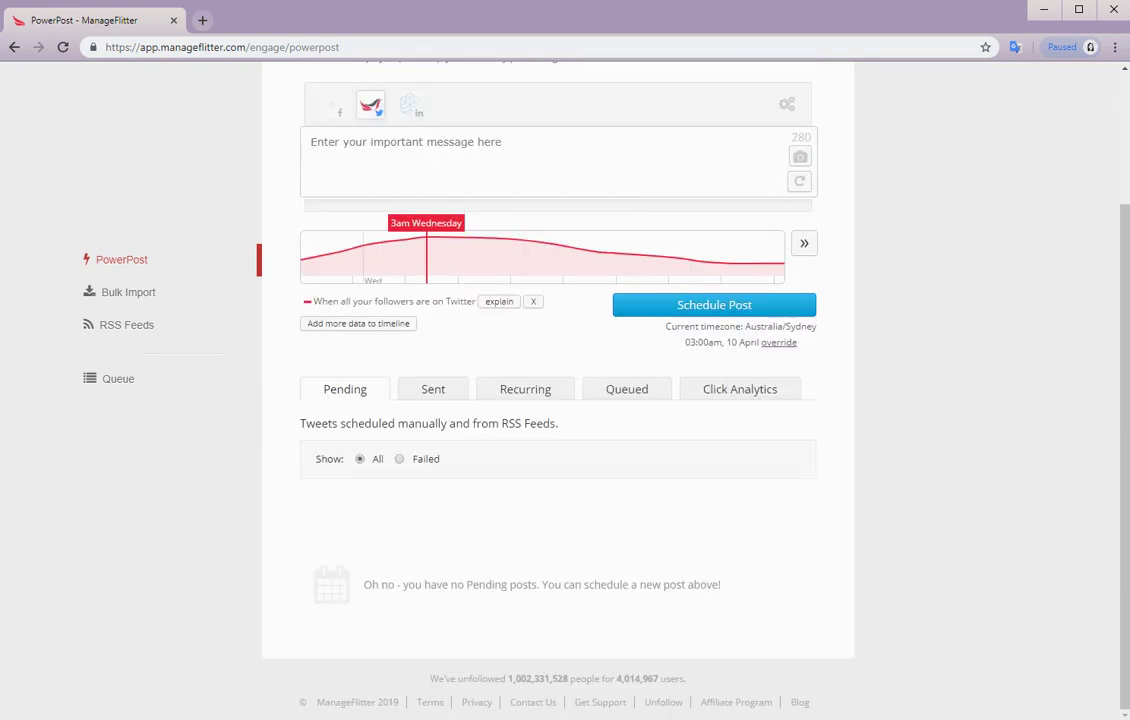
scroll(596, 530, "up", 3)
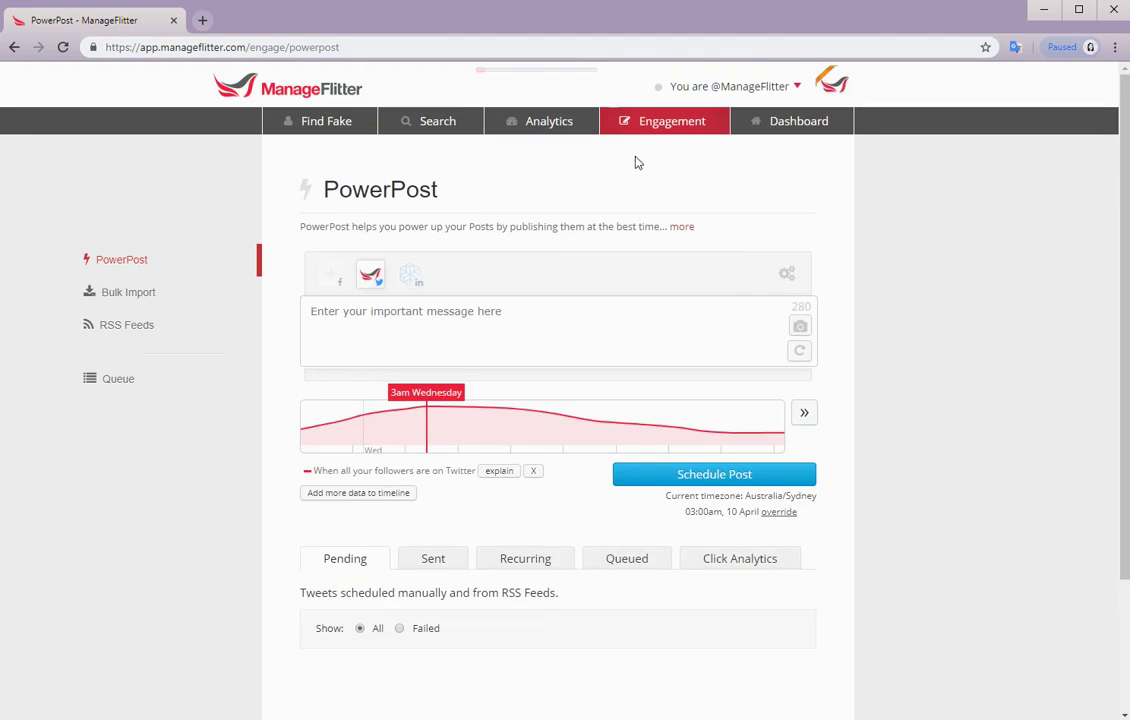
mouse_move(664, 125)
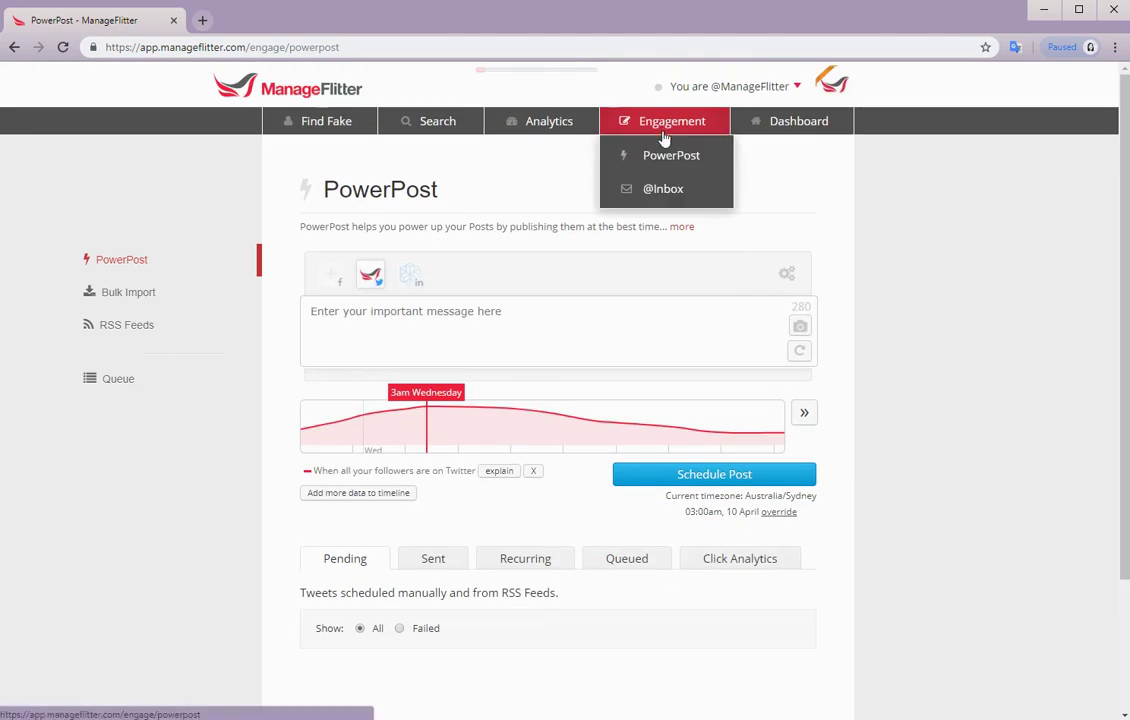
left_click(659, 186)
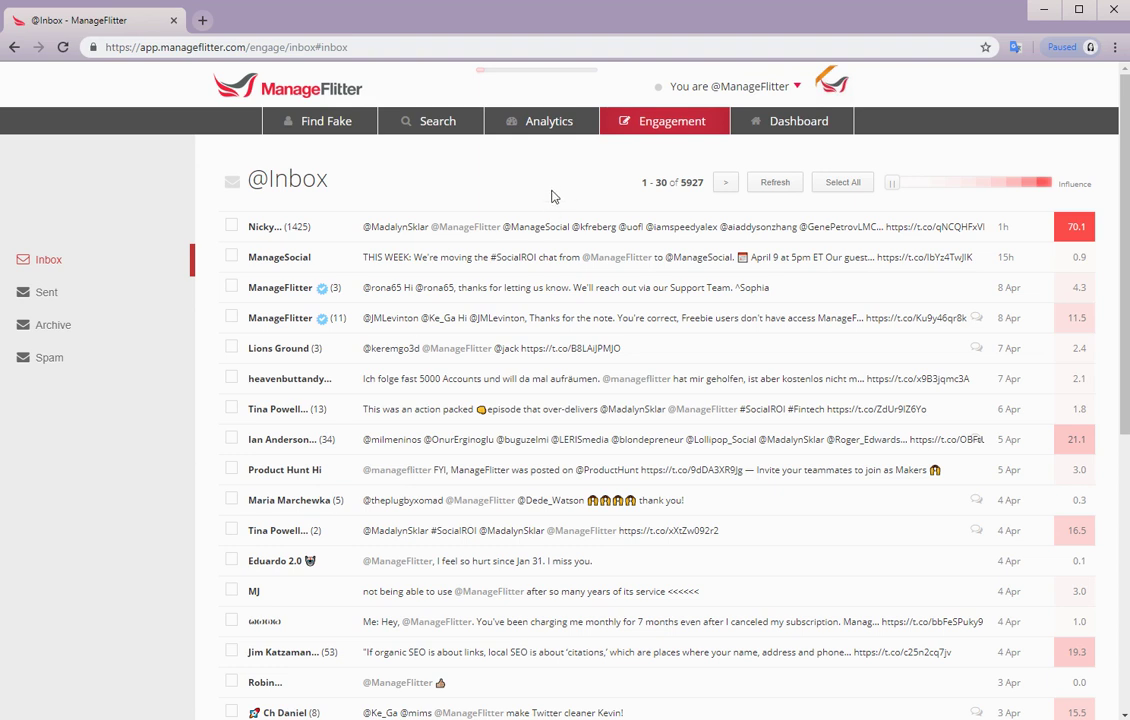
Open Export Account to view the CSV export options for Twitter connections, and return to the inactive accounts under Find Fake
mouse_move(806, 125)
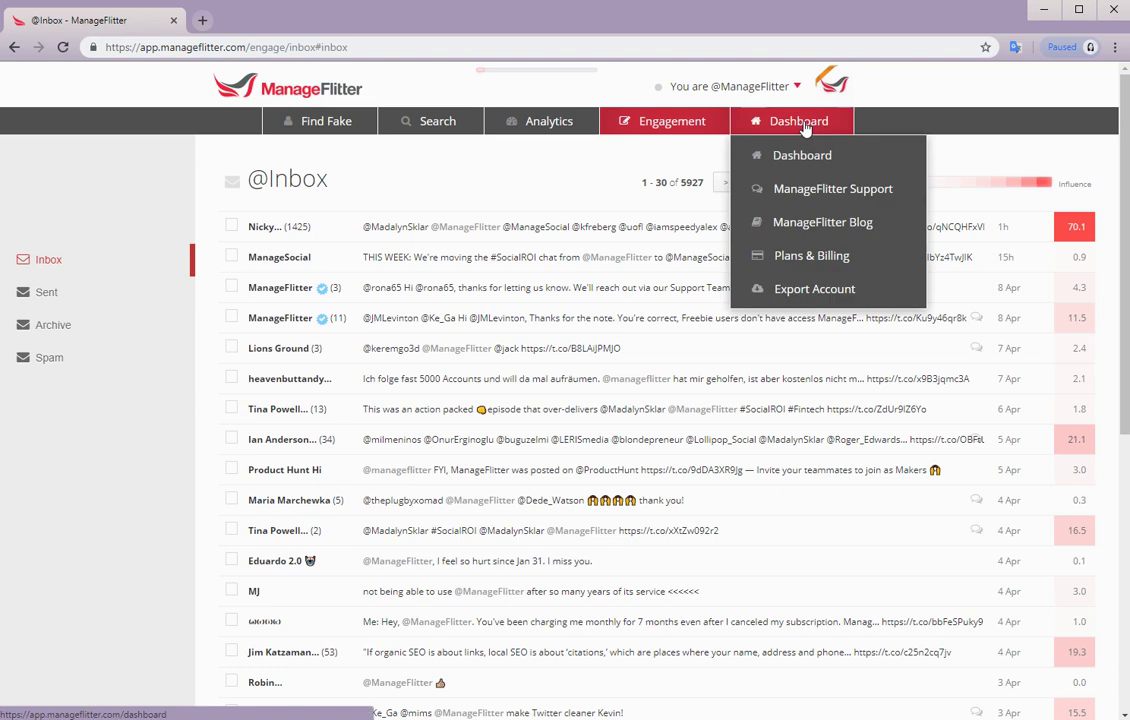
left_click(811, 290)
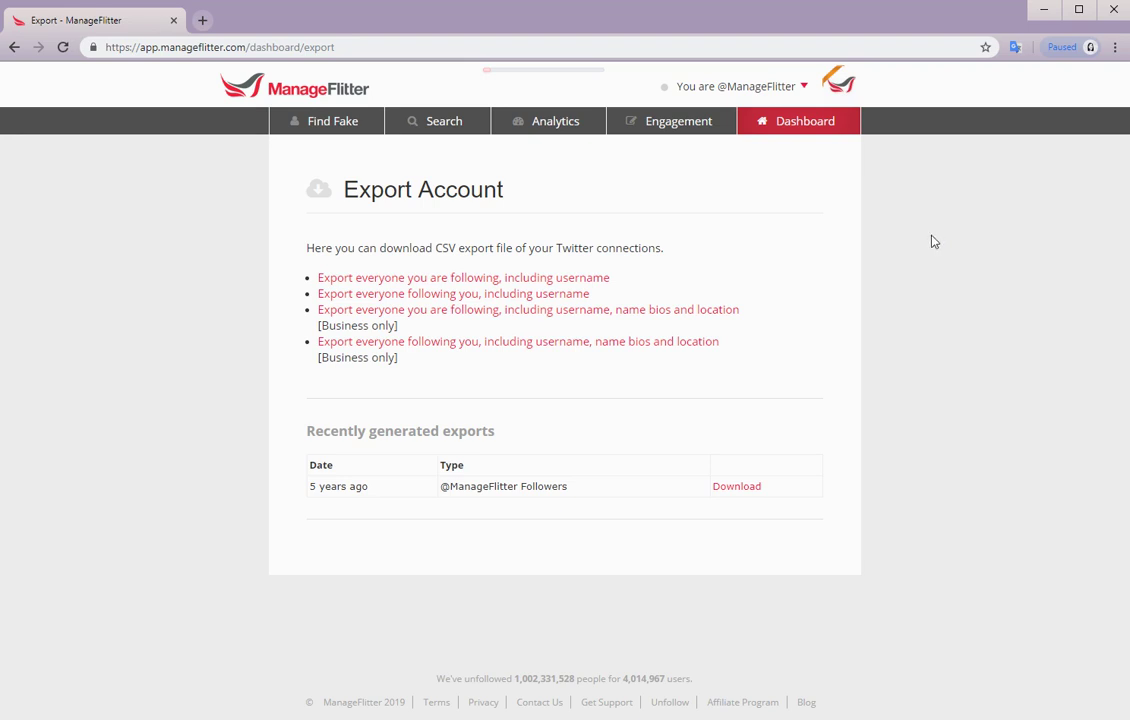
left_click(325, 123)
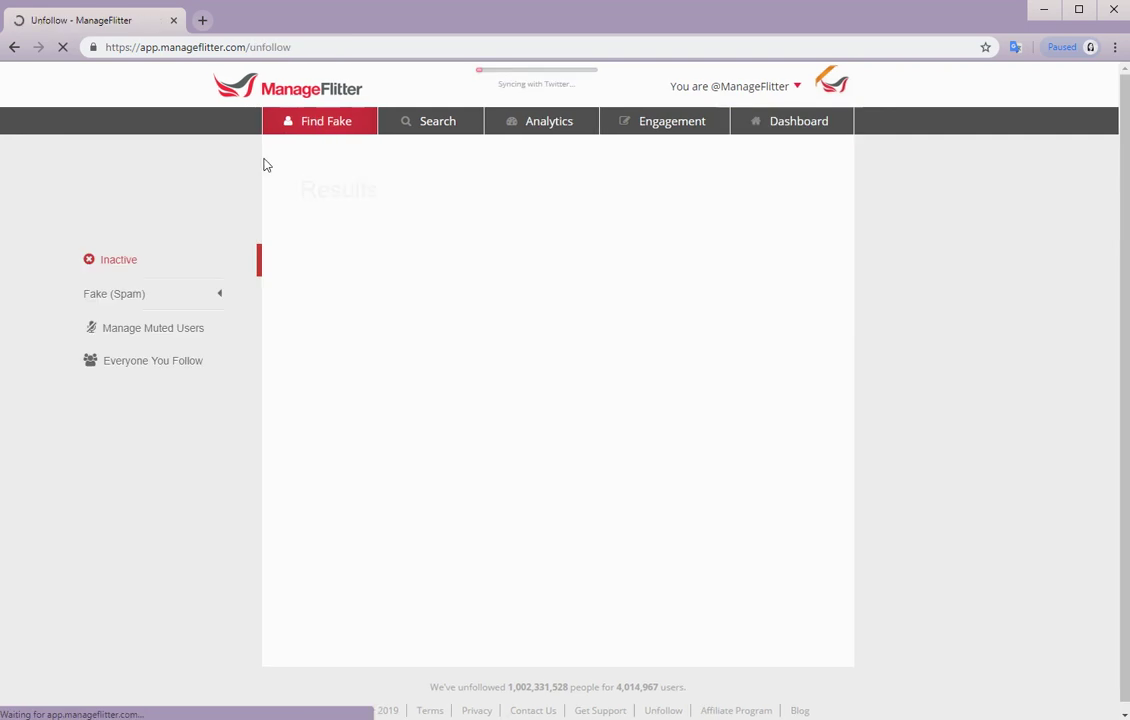